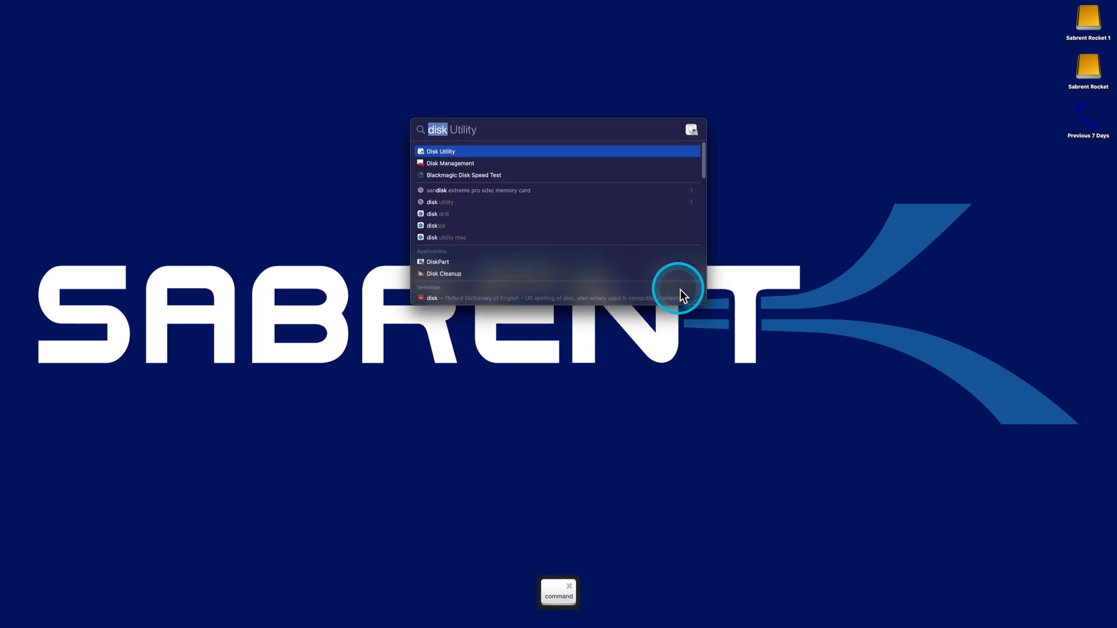
# - Launch Disk Utility by searching "disk" in Spotlight
pyautogui.write('disk')
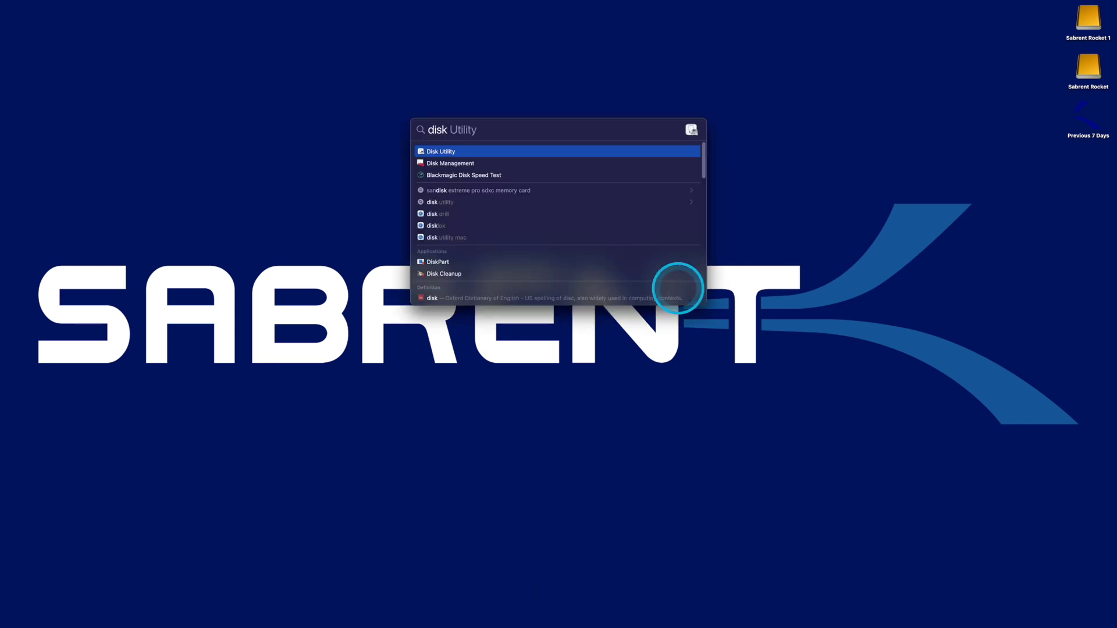
pyautogui.press('Return')
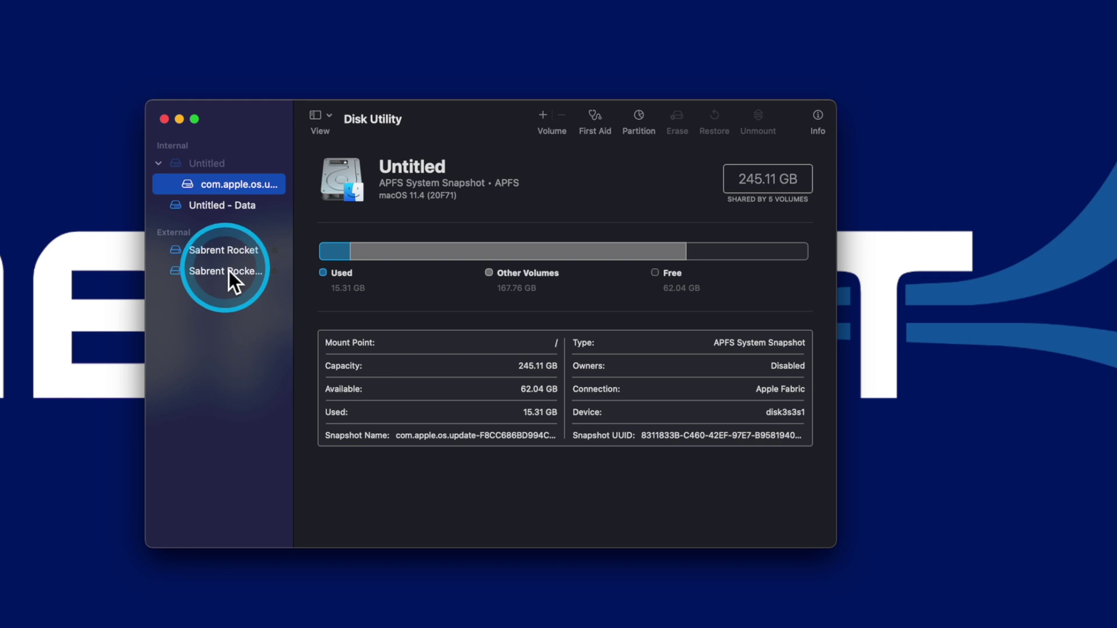
# - Unmount Sabrent Rocket 1 and erase it as an APFS volume keeping the same name
pyautogui.click(226, 272)
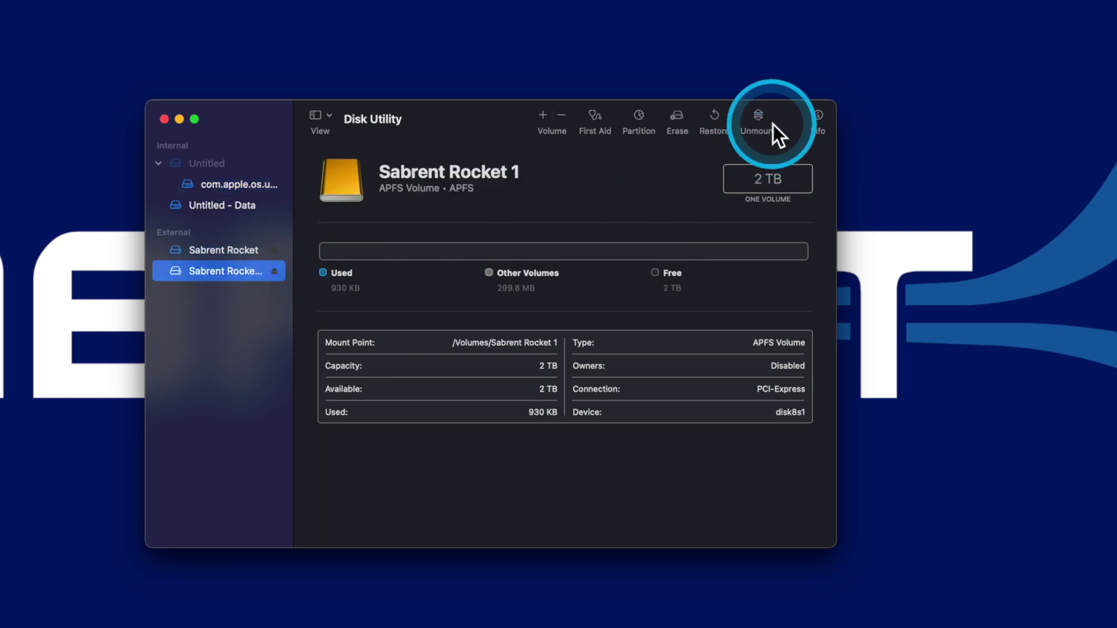
pyautogui.click(274, 271)
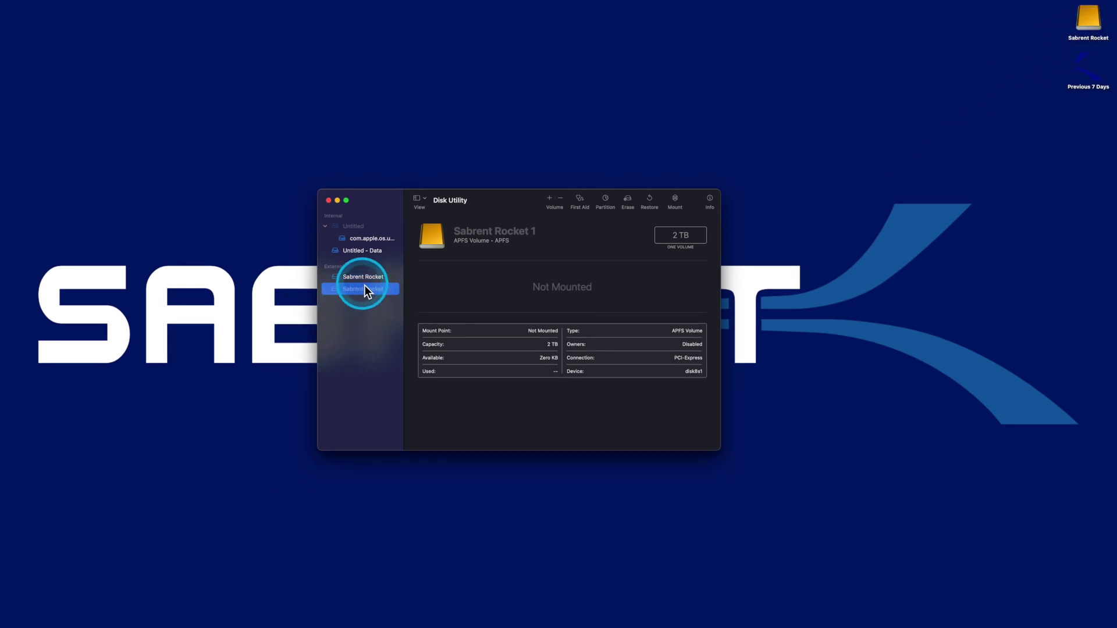
pyautogui.click(628, 200)
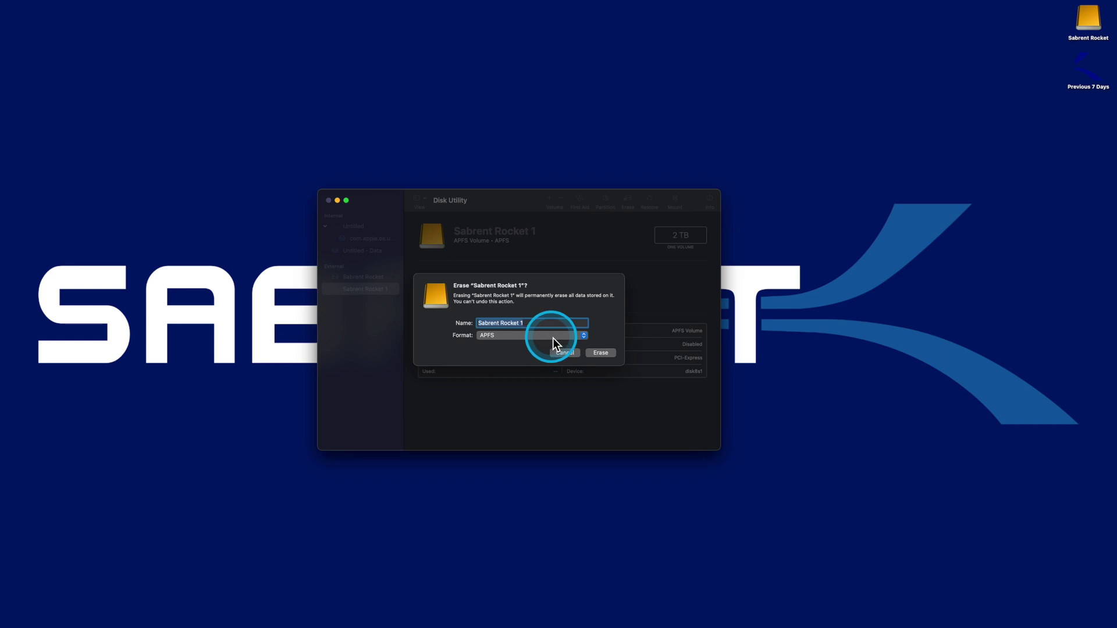
pyautogui.click(600, 353)
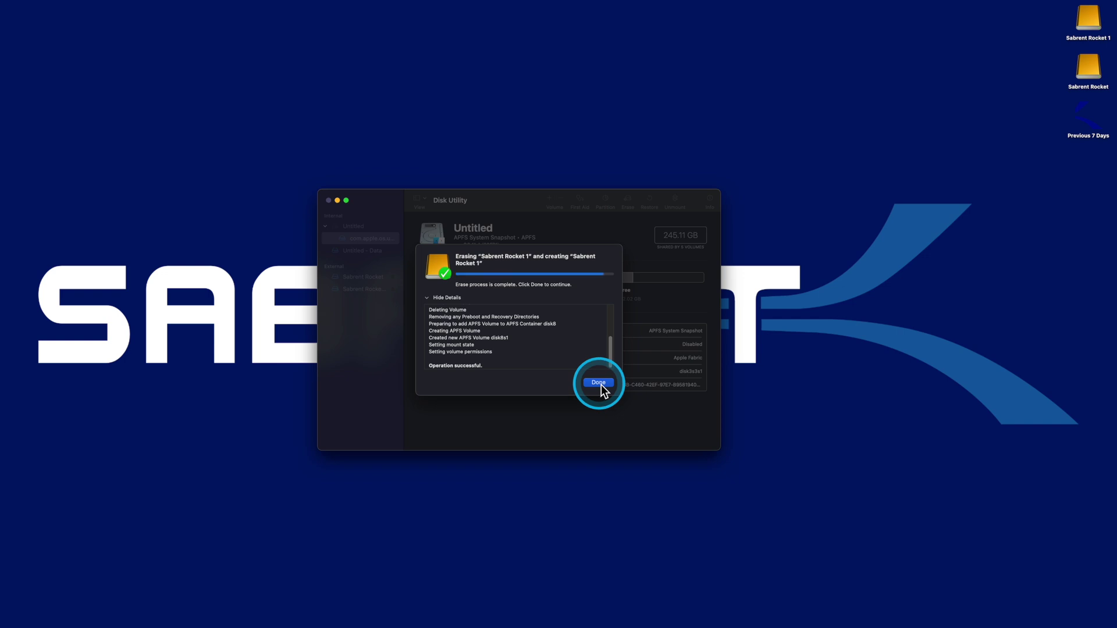
pyautogui.click(599, 383)
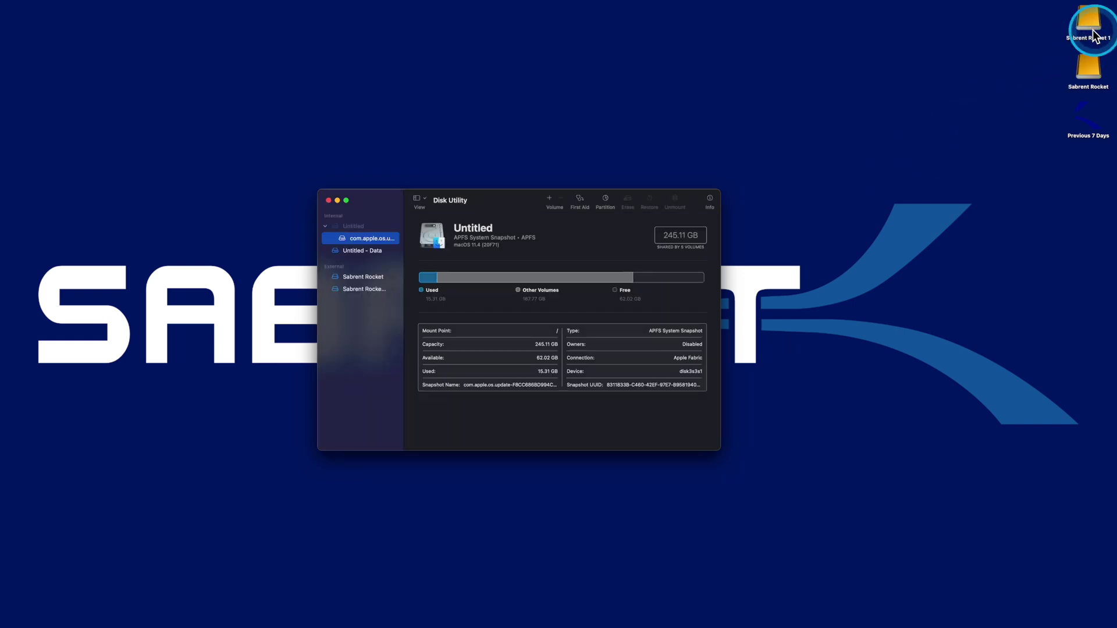
pyautogui.press('fn')
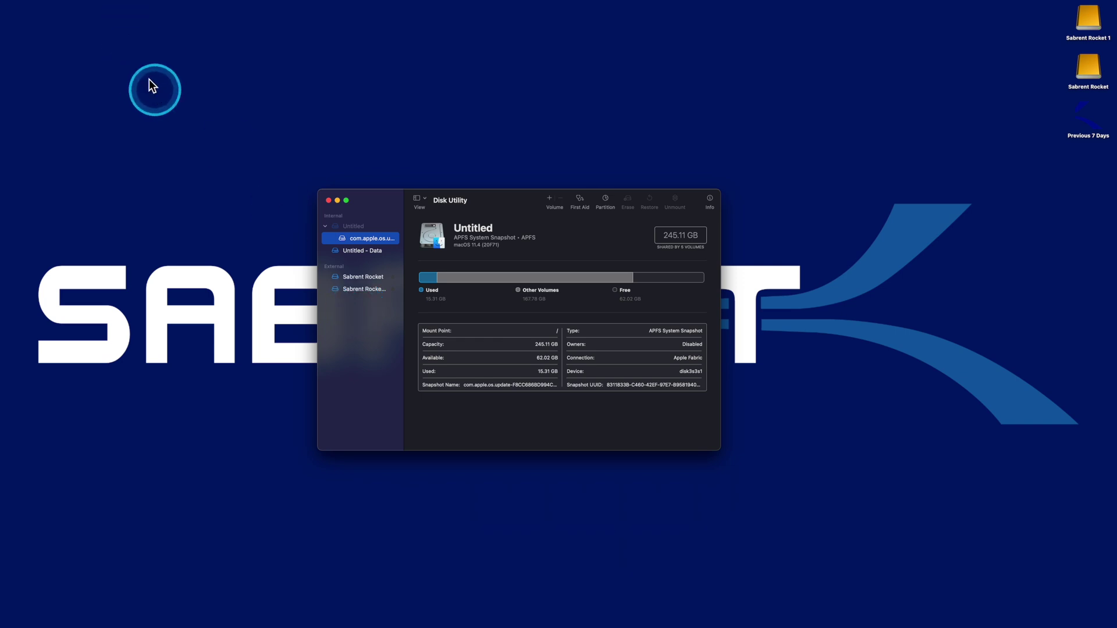
# - Open RAID Assistant from the File menu to reach the RAID type choices
pyautogui.moveTo(90, 3)
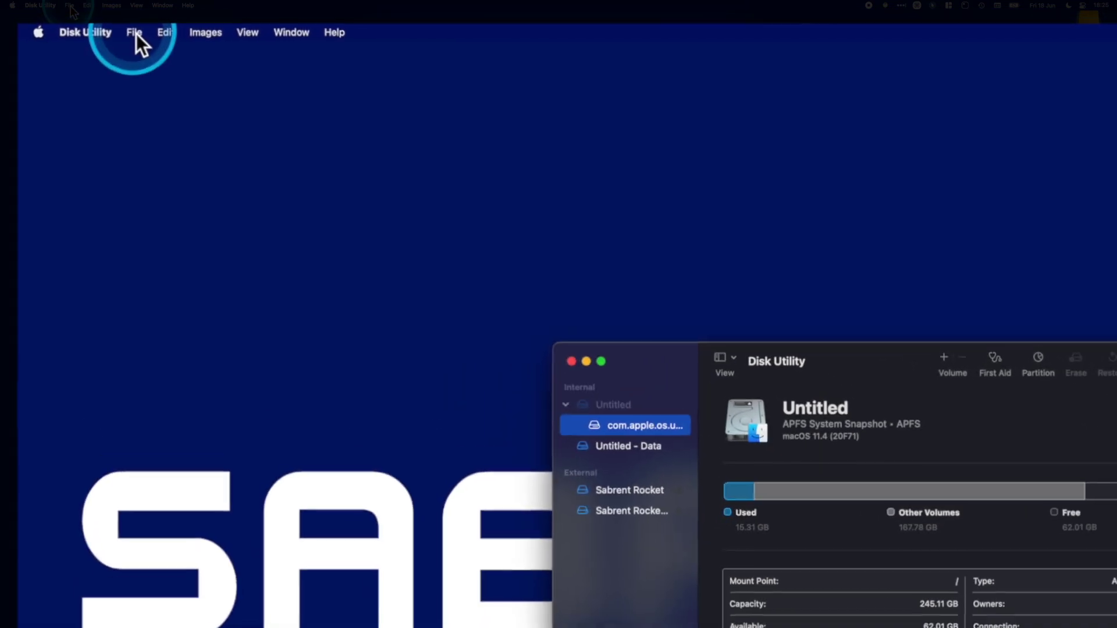
pyautogui.click(69, 6)
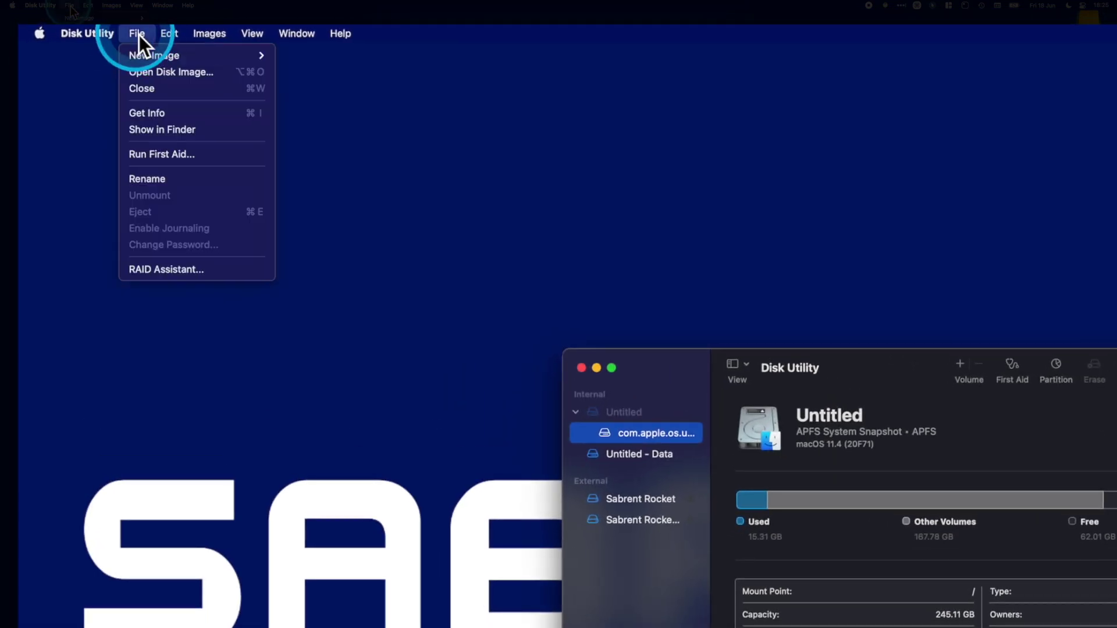
pyautogui.click(185, 275)
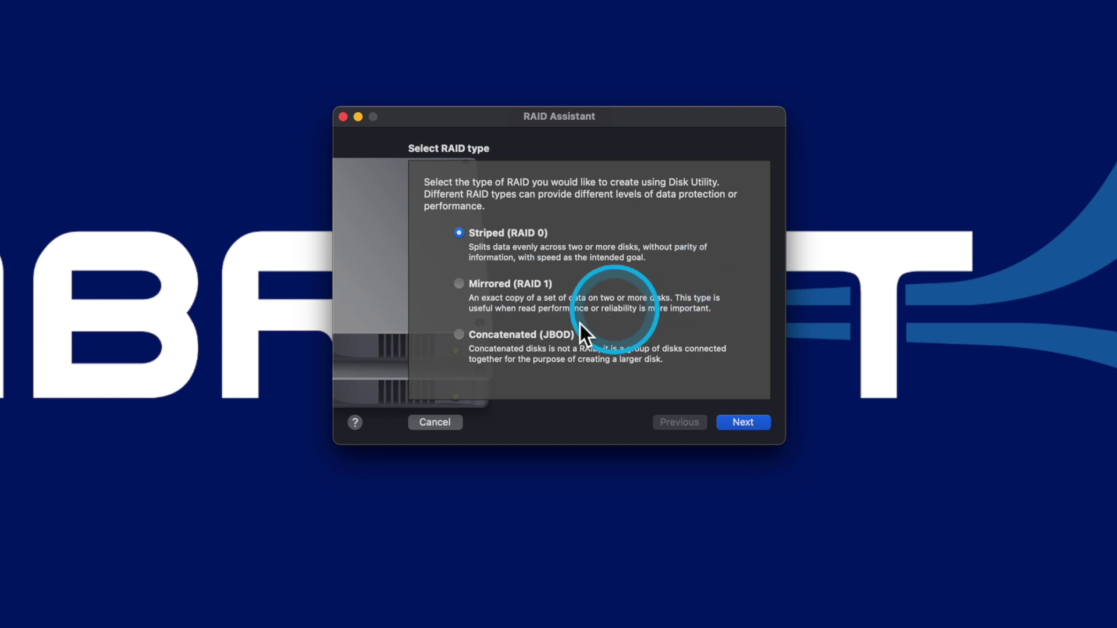
# - Choose Mirrored (RAID 1), continue to disk selection, and add the 2.05 TB Sabrent Media disk
pyautogui.click(462, 286)
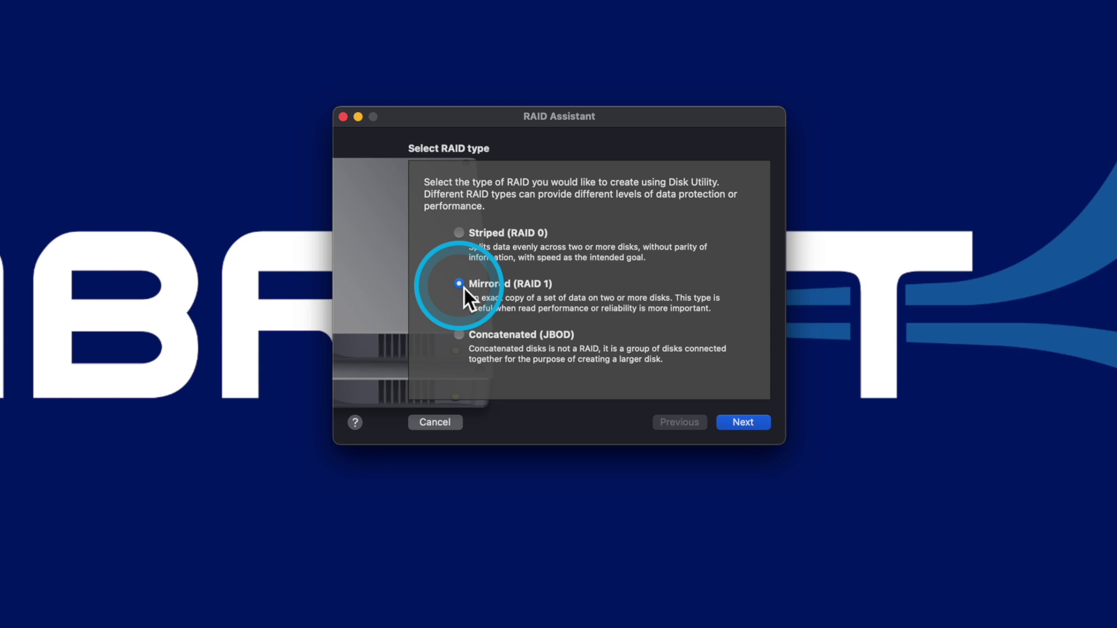
pyautogui.click(745, 423)
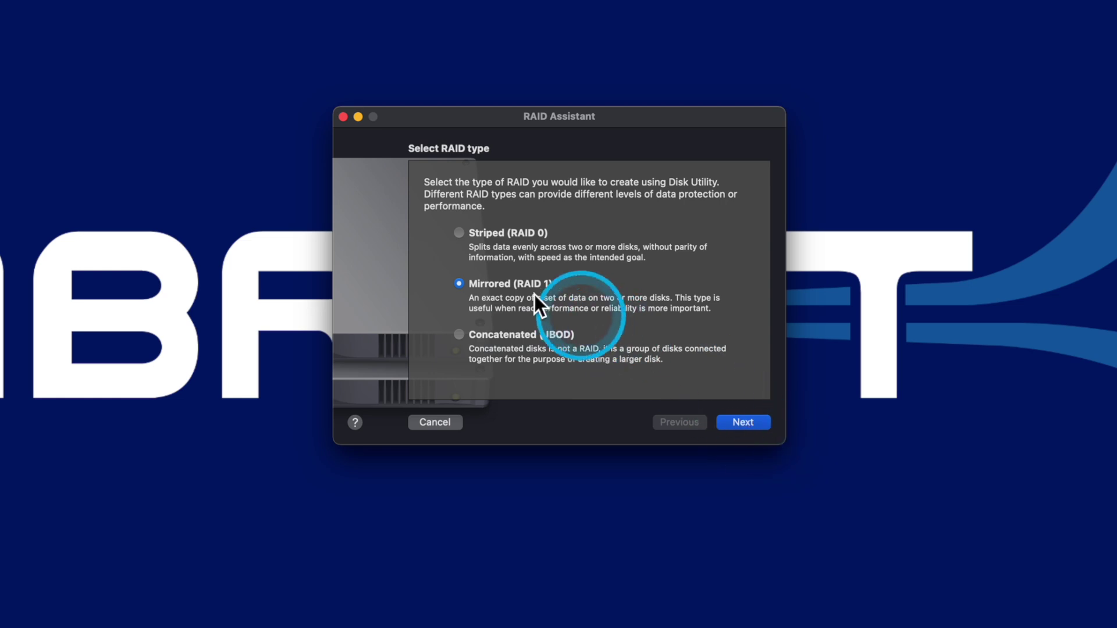
pyautogui.click(760, 427)
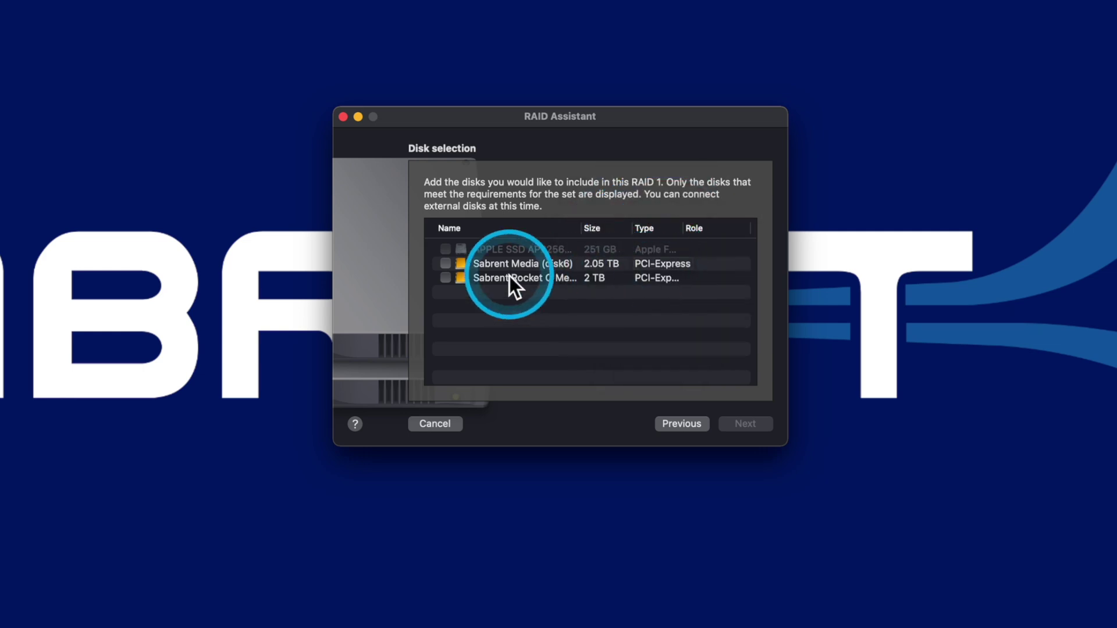
pyautogui.click(452, 266)
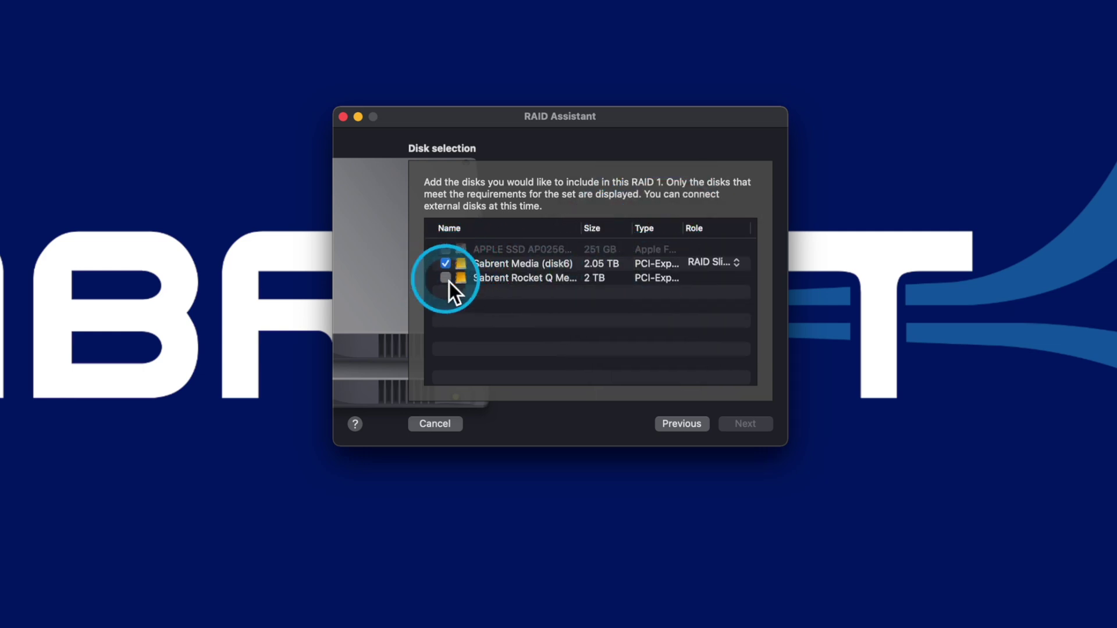
# - Add Sabrent Rocket Q Media, keep both disks' roles as RAID Slice, and continue to Set Properties
pyautogui.click(449, 280)
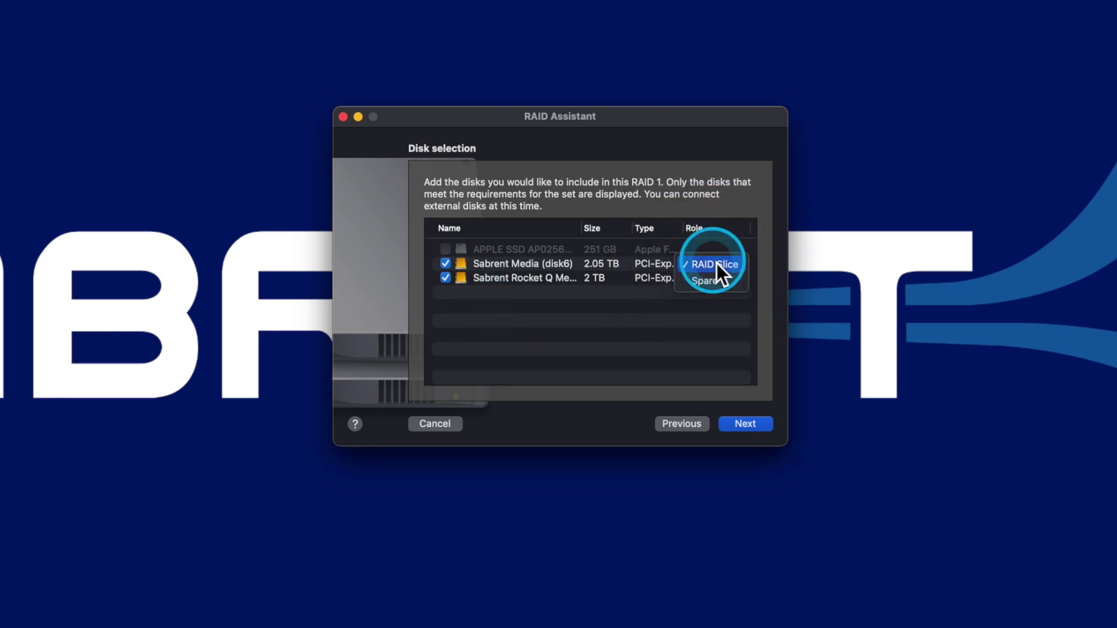
pyautogui.click(716, 263)
pyautogui.click(714, 322)
pyautogui.click(721, 278)
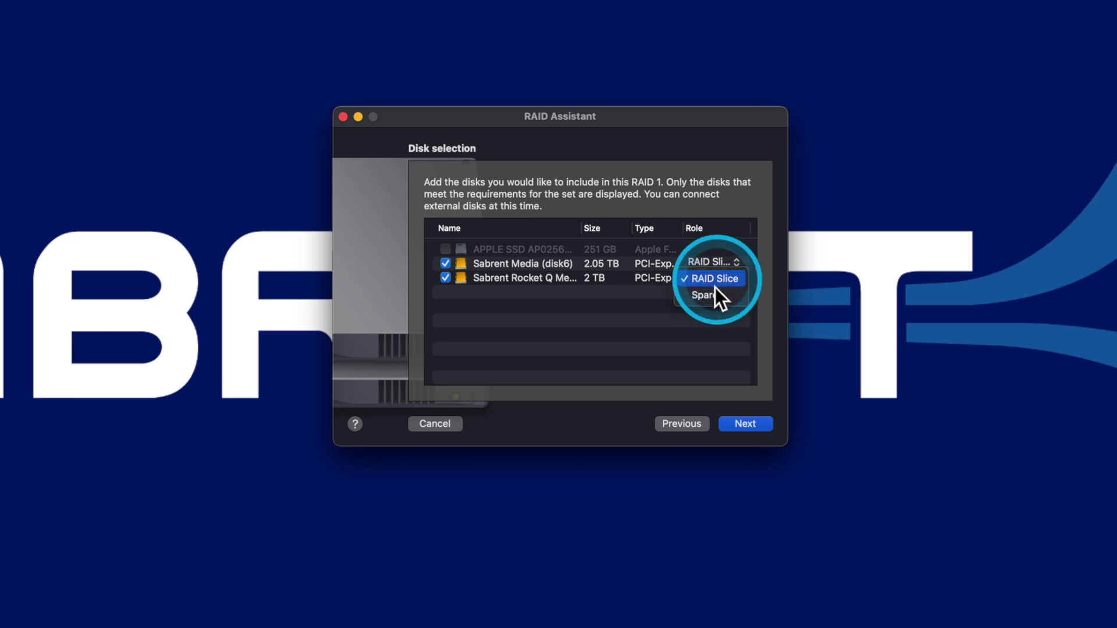
pyautogui.click(720, 318)
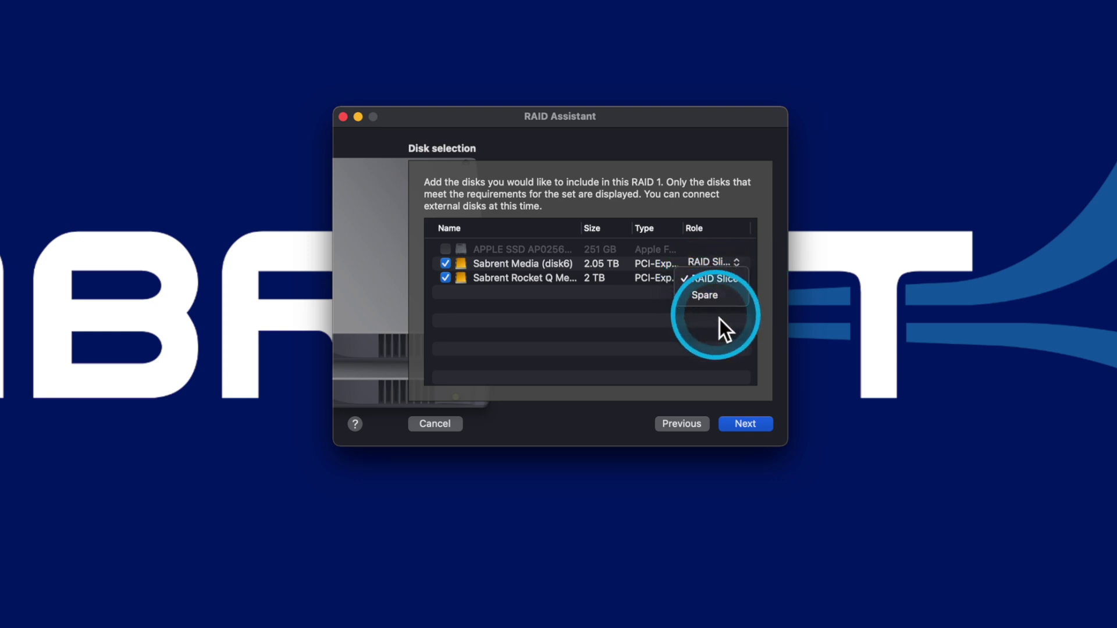
pyautogui.click(747, 424)
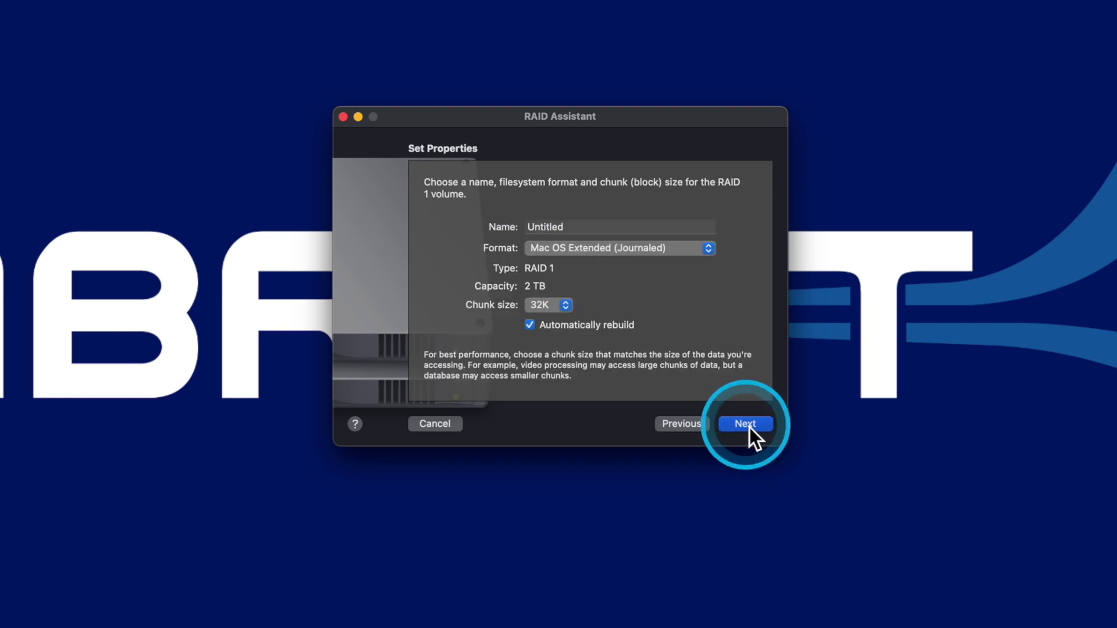
# - Replace the placeholder name Untitled with XTRM Q for the RAID volume
pyautogui.doubleClick(574, 228)
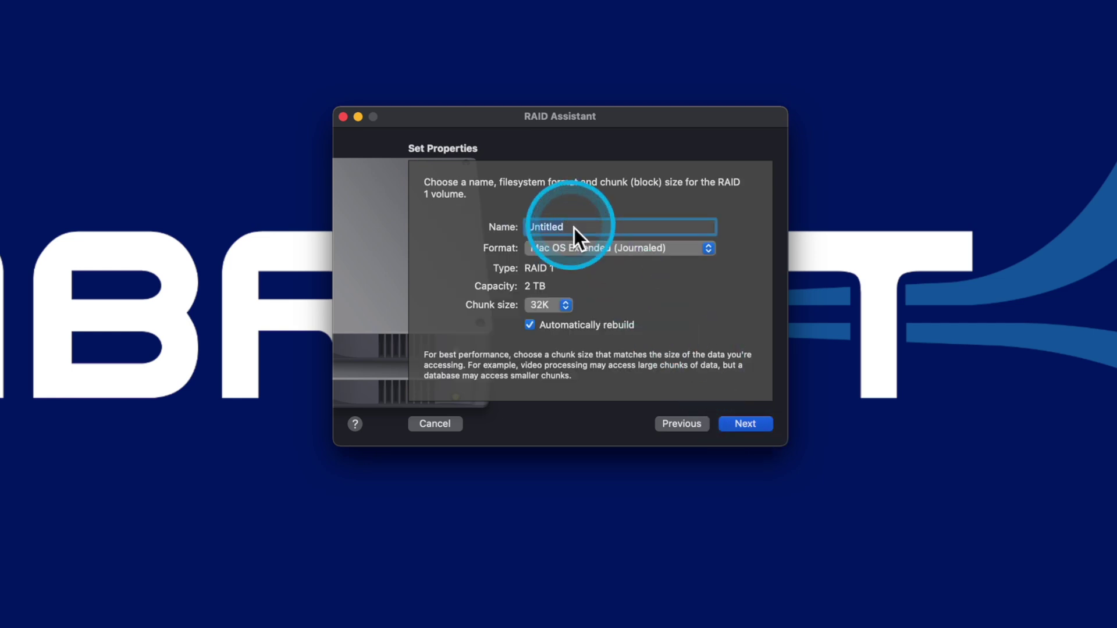
pyautogui.write('XTRM Q')
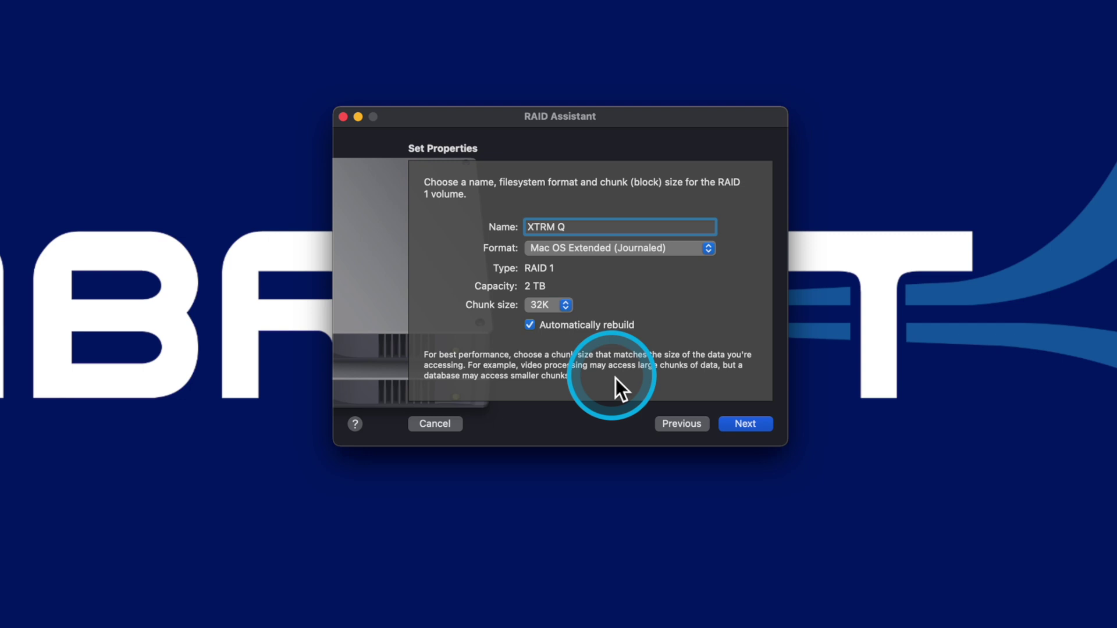
# - Choose a 128K chunk size and confirm creating the XTRM Q RAID 1 set
pyautogui.click(571, 306)
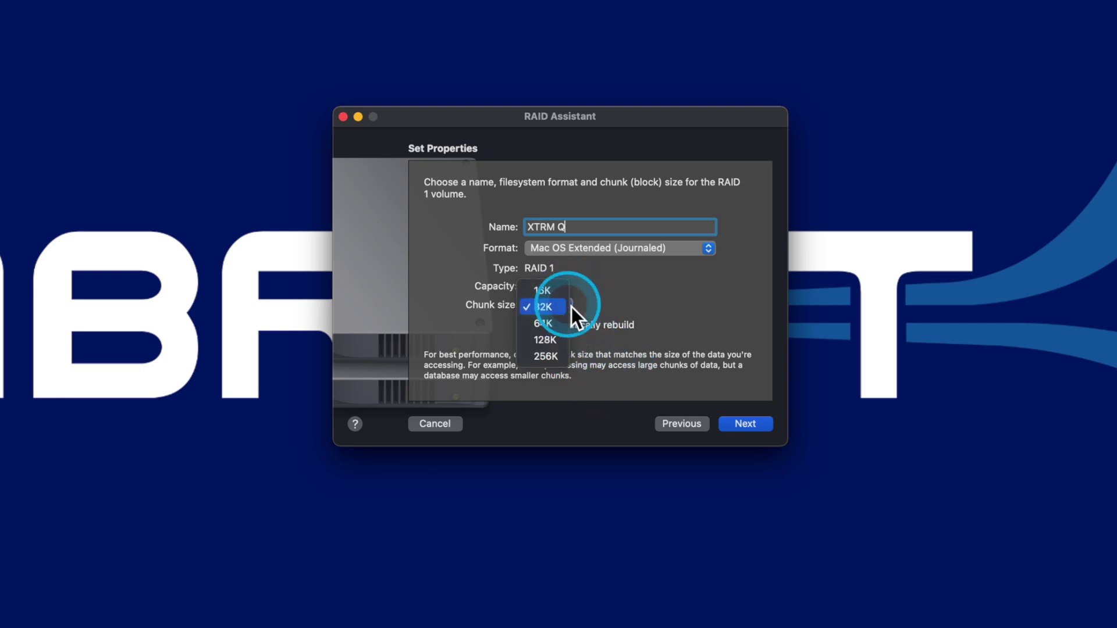
pyautogui.click(553, 344)
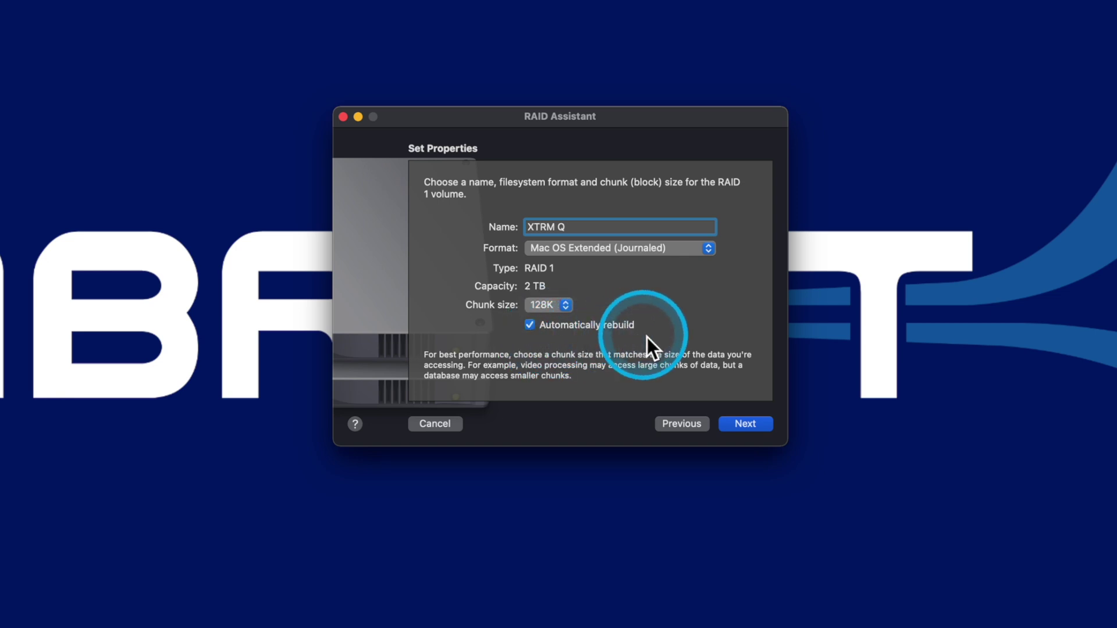
pyautogui.click(747, 423)
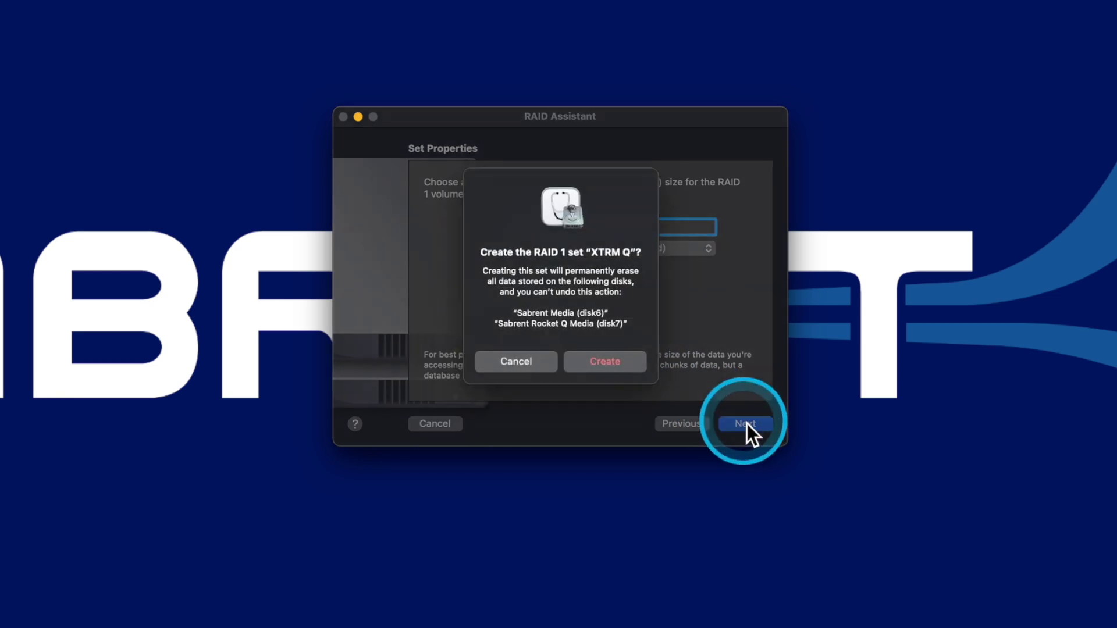
pyautogui.click(618, 365)
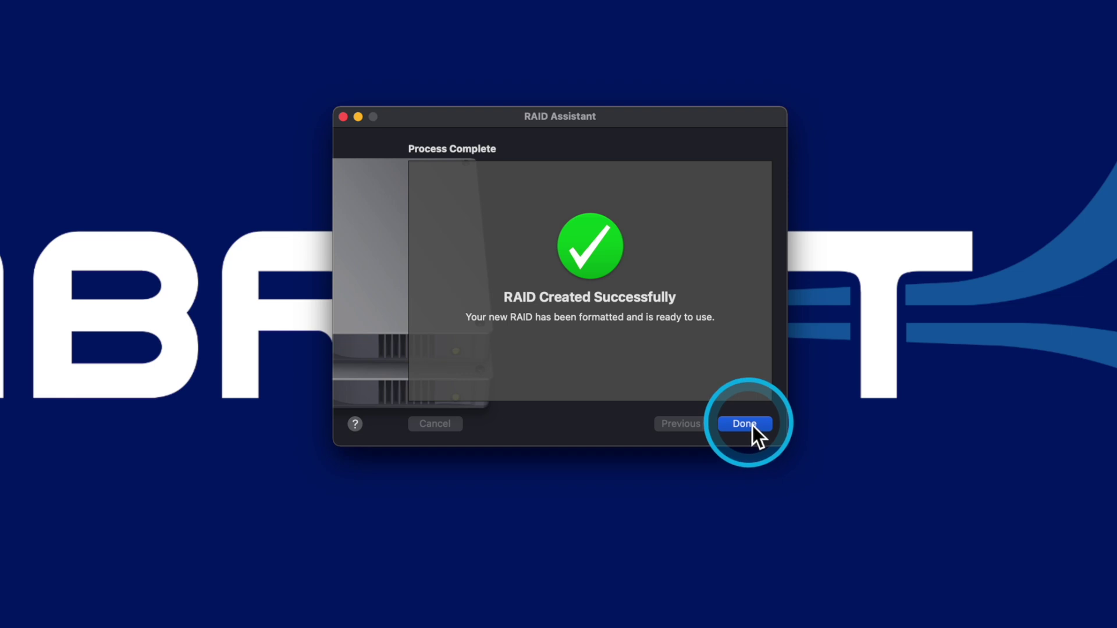
# - Close RAID Assistant, view the XTRM Q set's details in the sidebar, and select its desktop icon
pyautogui.click(745, 423)
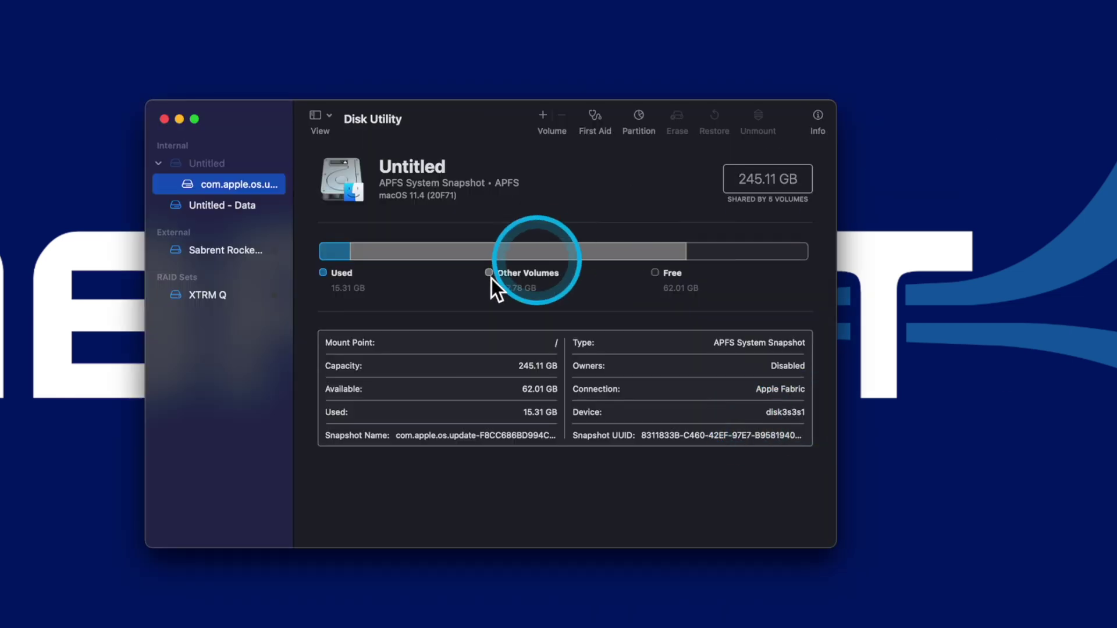
pyautogui.click(221, 298)
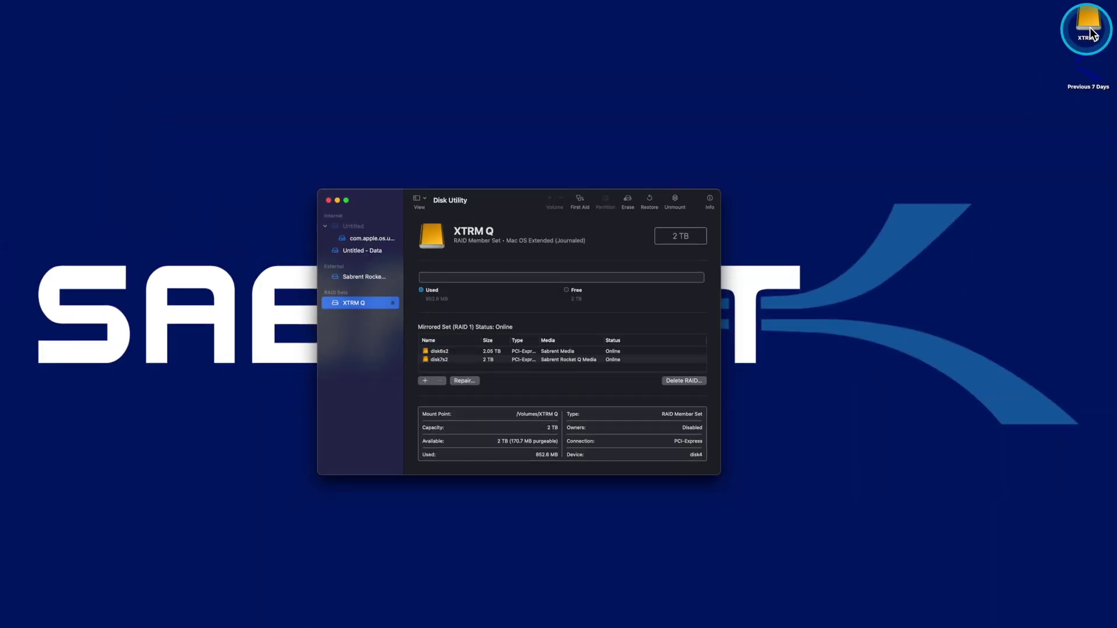
pyautogui.click(1089, 29)
# - Open the XTRM Q volume in Finder to confirm it is empty with 2 TB available
pyautogui.doubleClick(1089, 30)
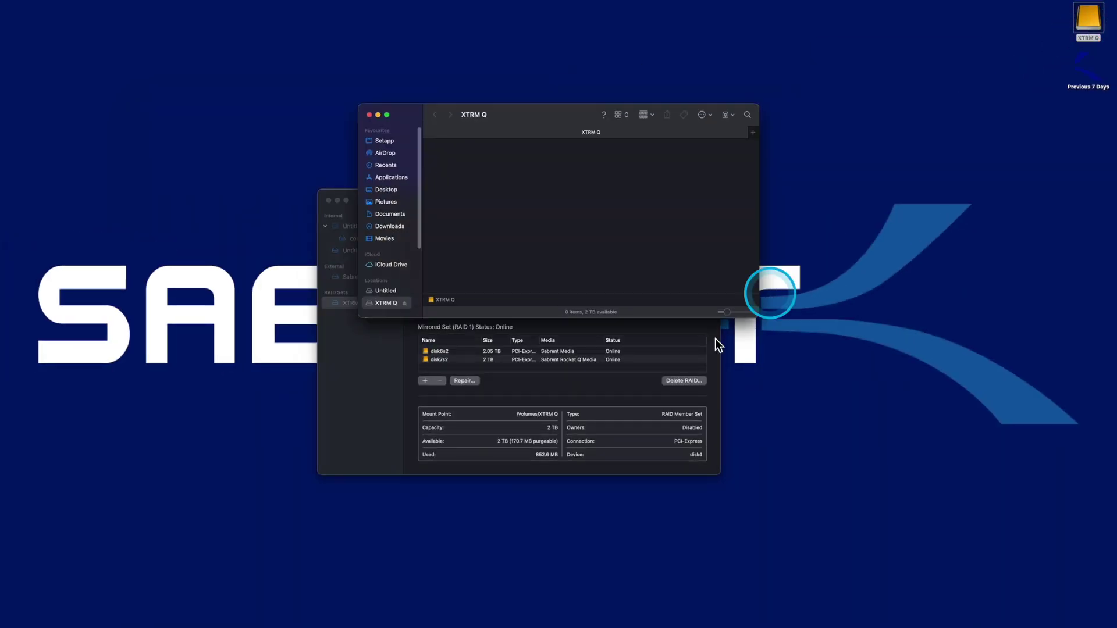
pyautogui.moveTo(529, 121); pyautogui.dragTo(498, 212)
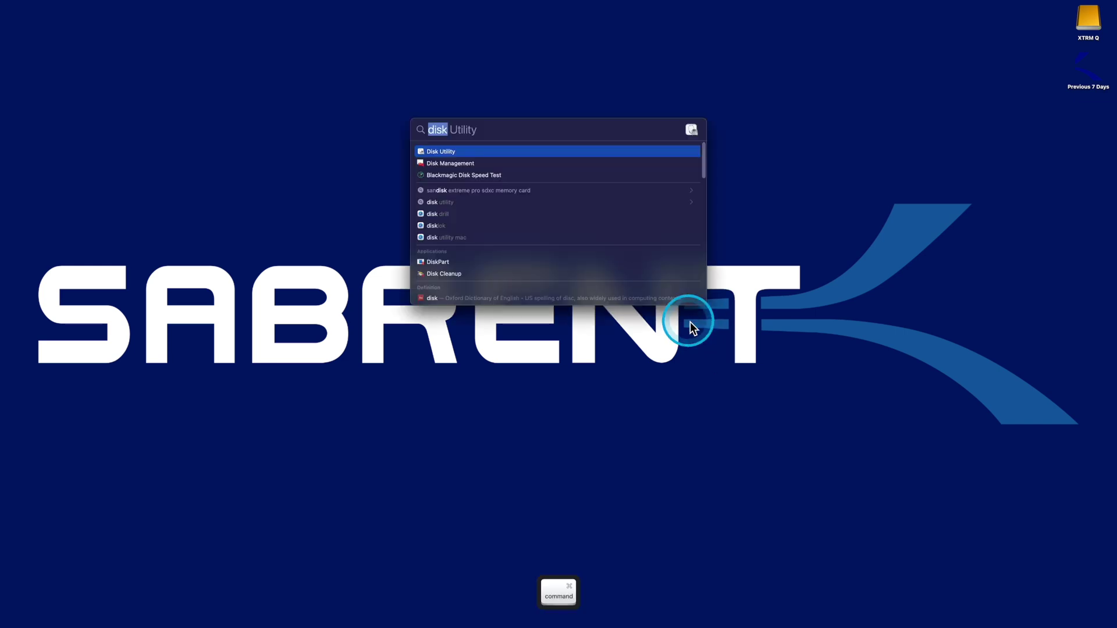
# - Reopen Disk Utility, select XTRM Q under RAID Sets, and delete the RAID set
pyautogui.press('Return')
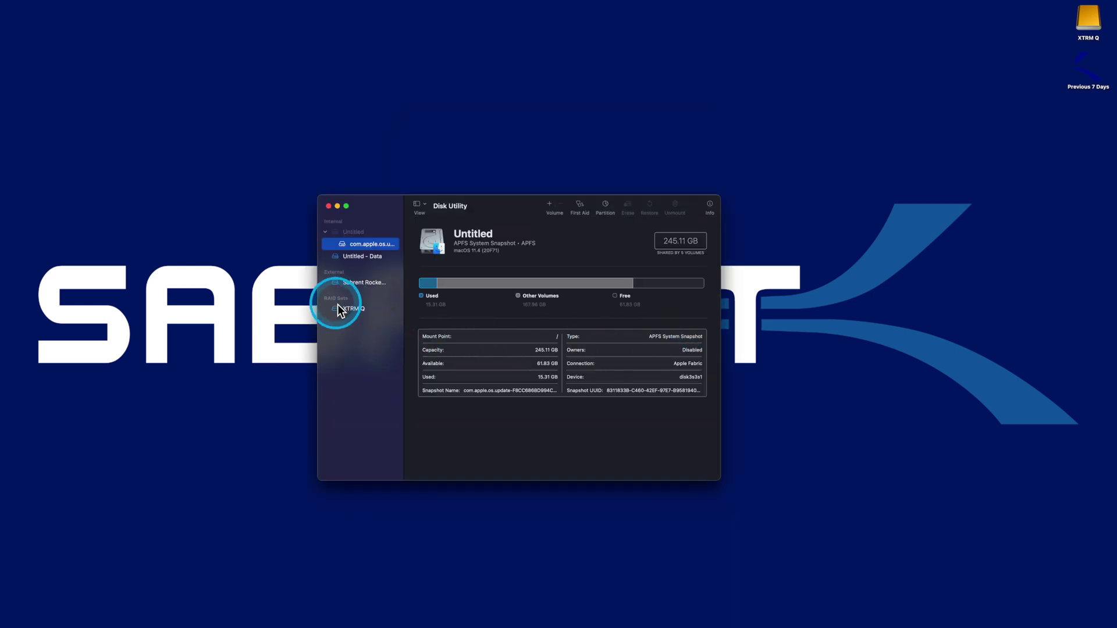
pyautogui.click(358, 310)
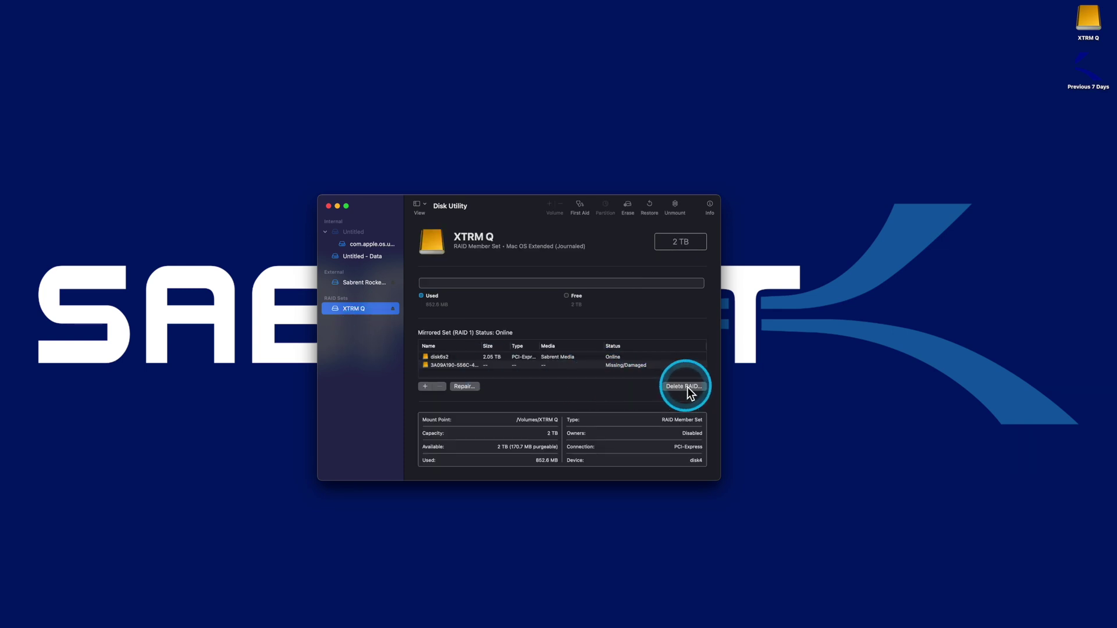
pyautogui.click(684, 386)
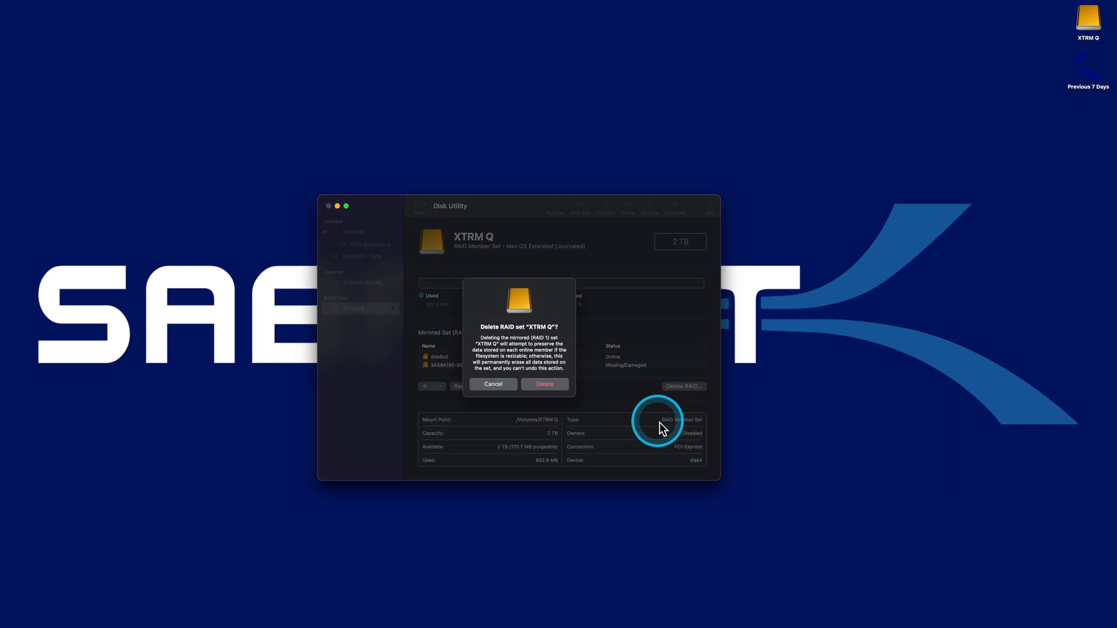
pyautogui.click(543, 386)
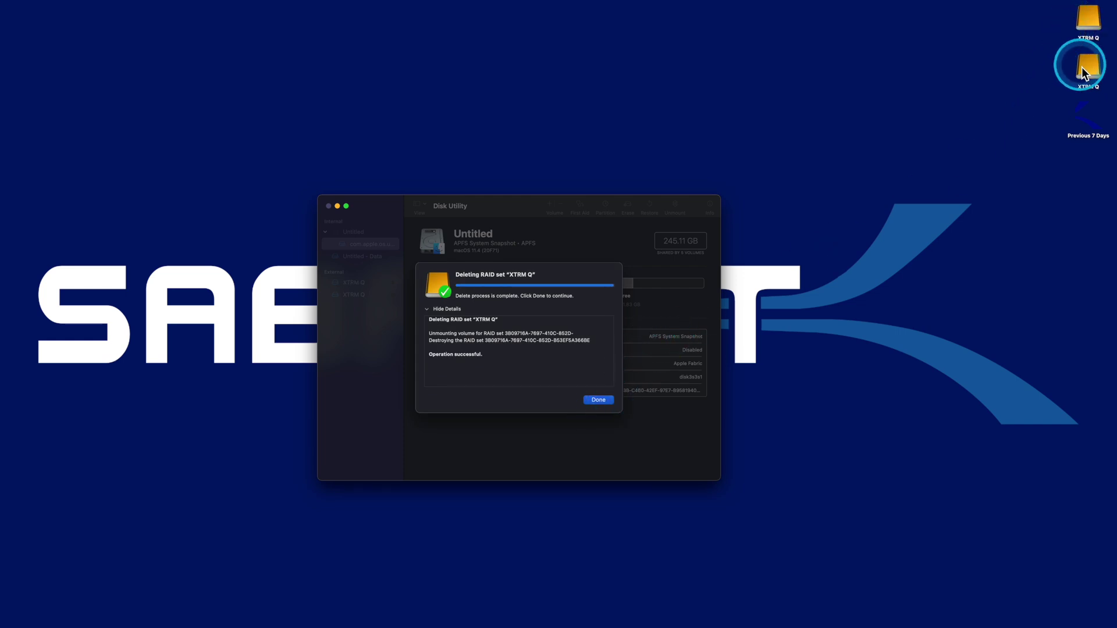
pyautogui.click(598, 401)
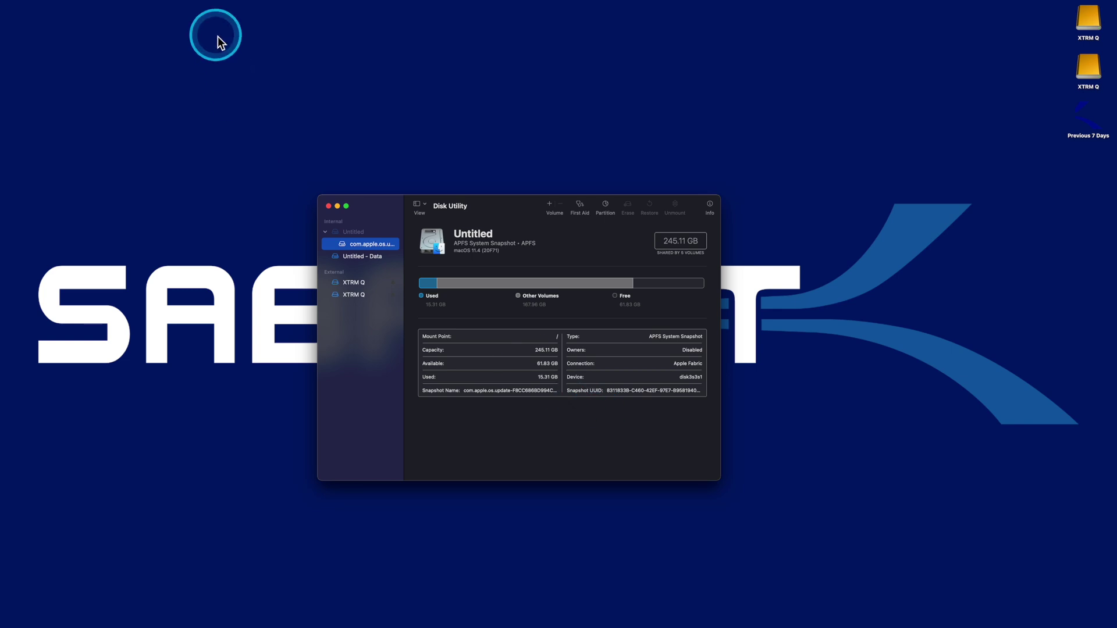
# - Start the RAID Assistant and keep Striped (RAID 0) as the set type
pyautogui.moveTo(70, 6)
pyautogui.moveTo(68, 6); pyautogui.dragTo(105, 144)
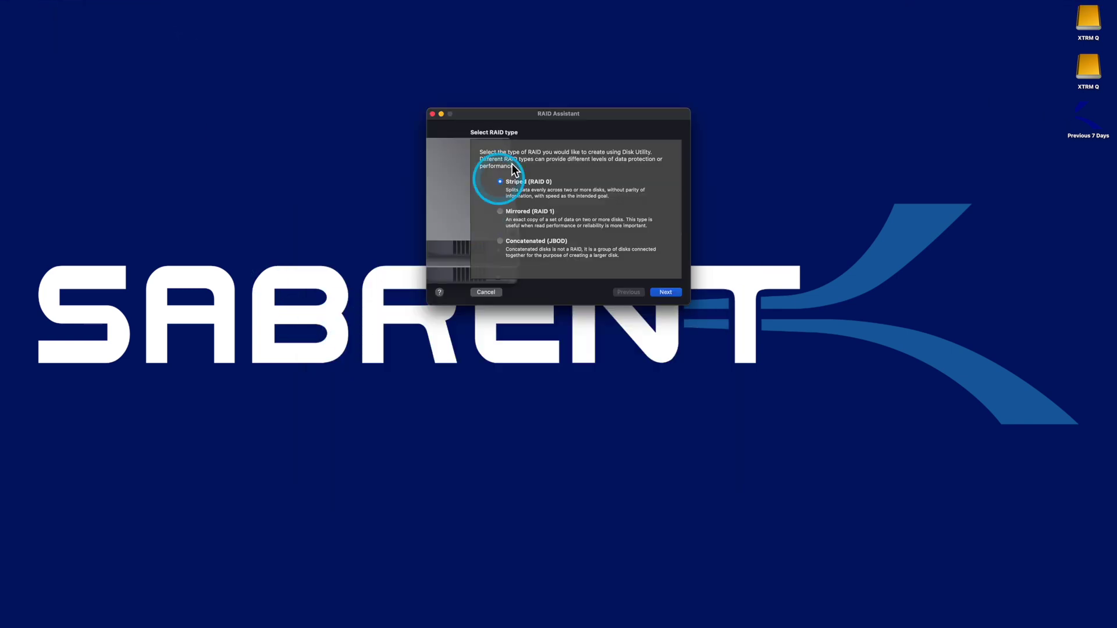
pyautogui.moveTo(539, 114); pyautogui.dragTo(524, 201)
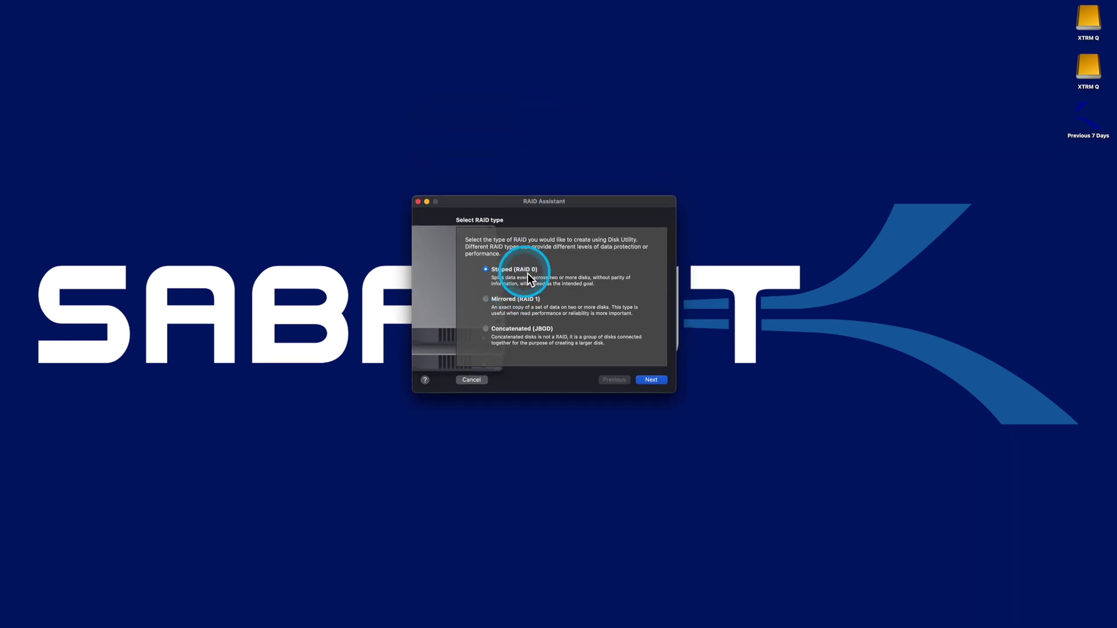
pyautogui.click(661, 381)
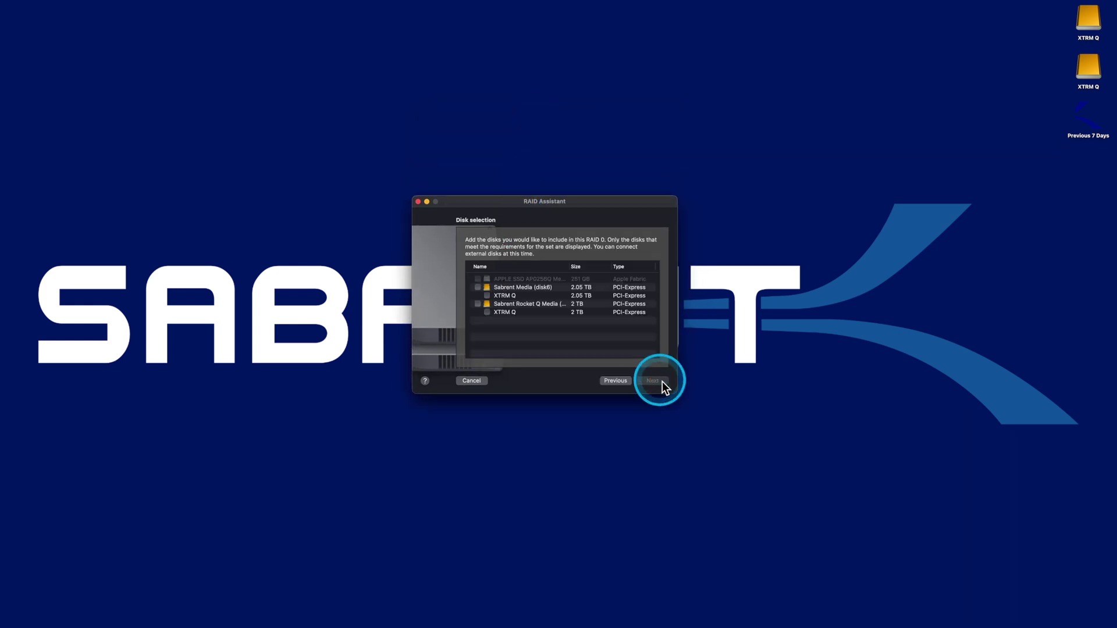
# - Add both Sabrent disks, Rocket Q and Media, to the striped set
pyautogui.click(477, 305)
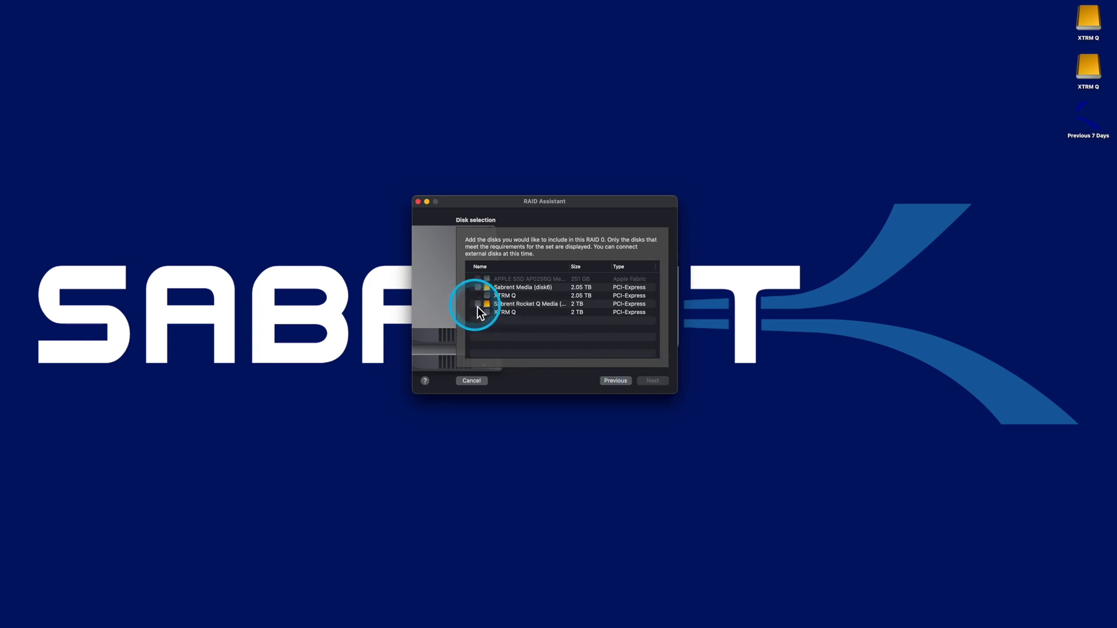
pyautogui.click(477, 304)
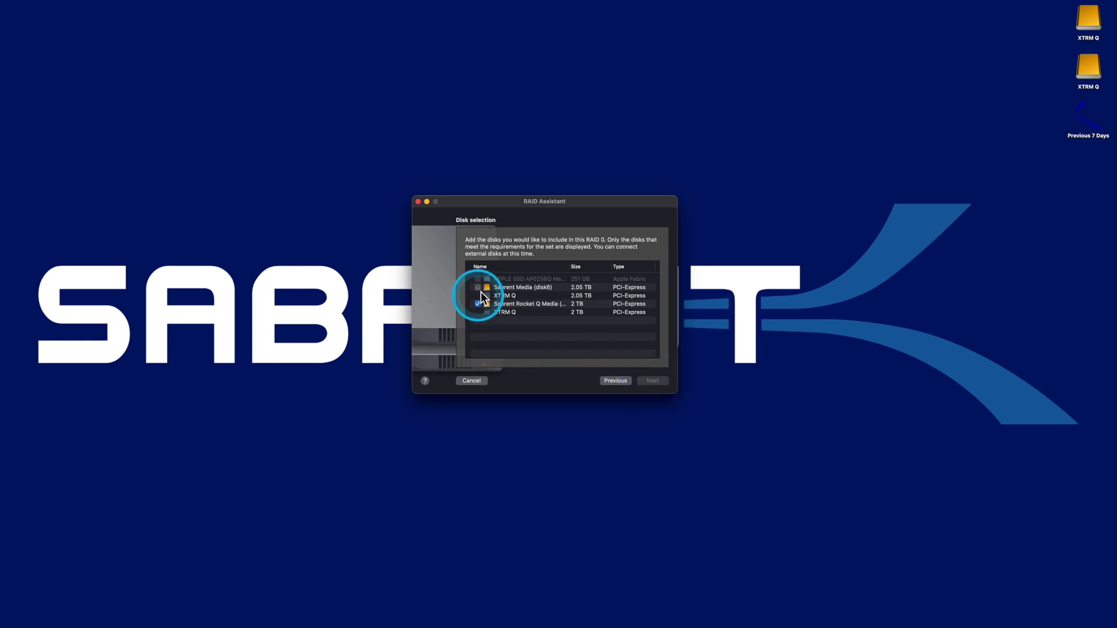
pyautogui.click(477, 287)
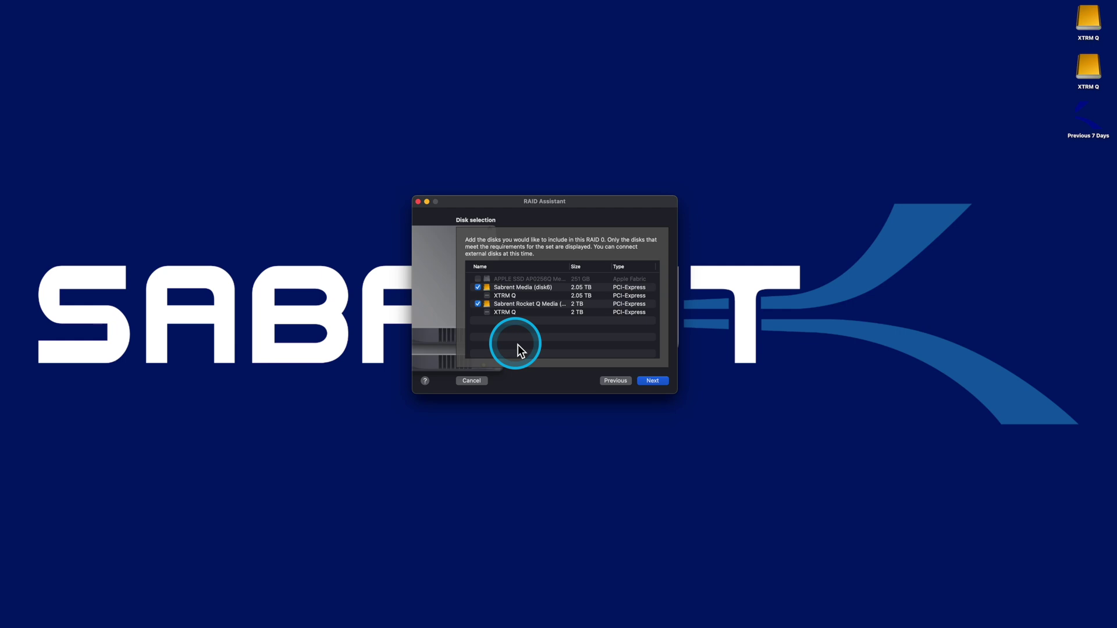
pyautogui.click(654, 384)
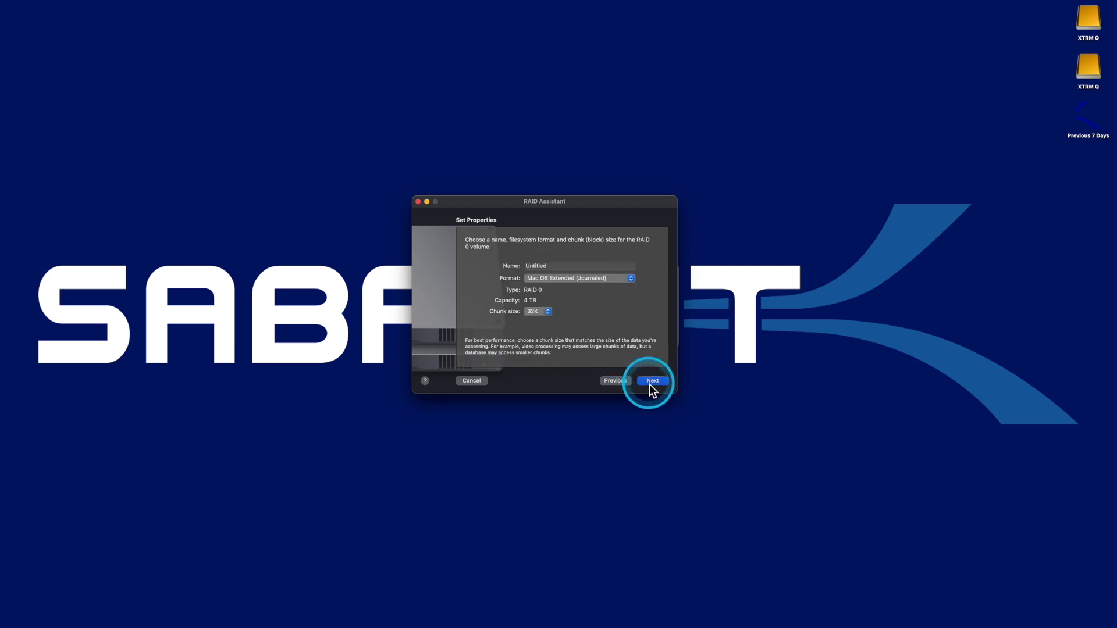
# - Format the set as APFS, name it 'XTRM Q' with 64K chunks, and confirm creation
pyautogui.click(562, 280)
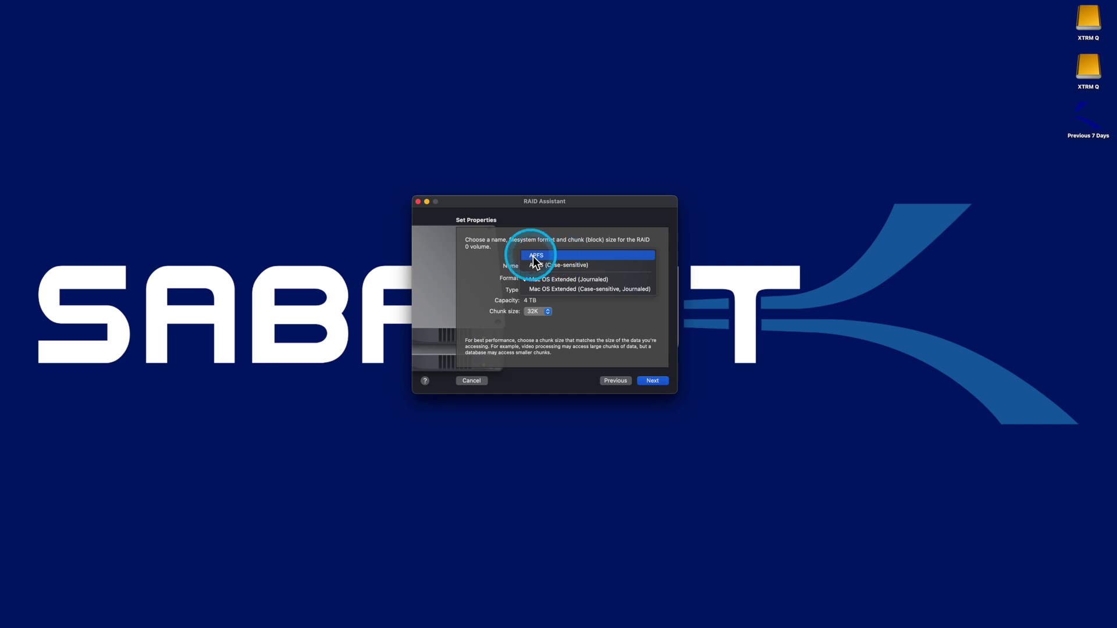
pyautogui.click(547, 256)
pyautogui.doubleClick(545, 266)
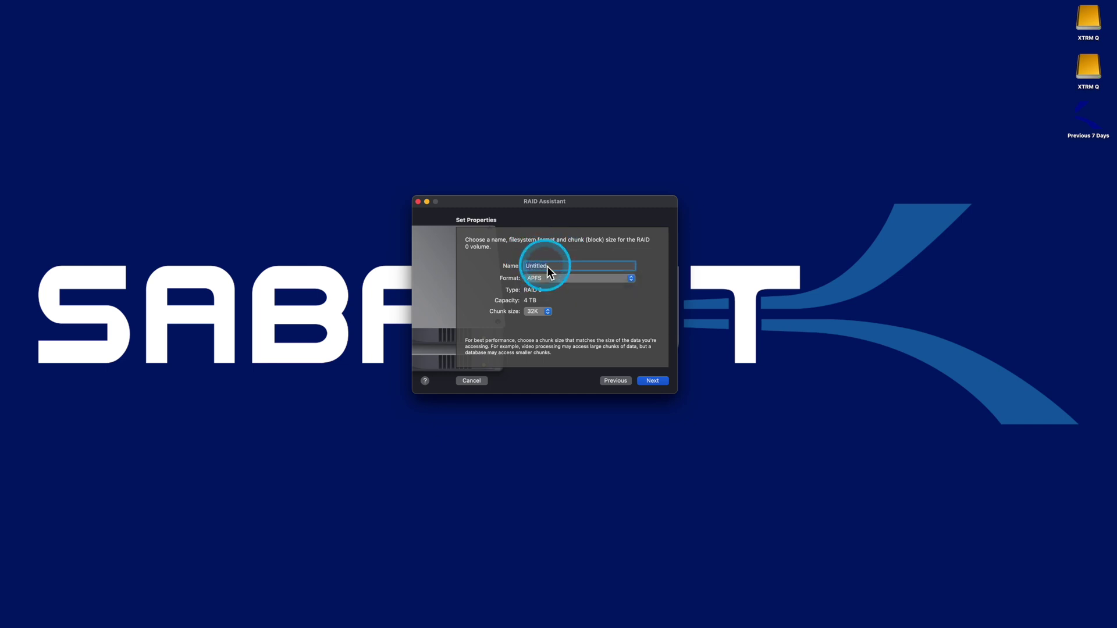
pyautogui.write('XTR')
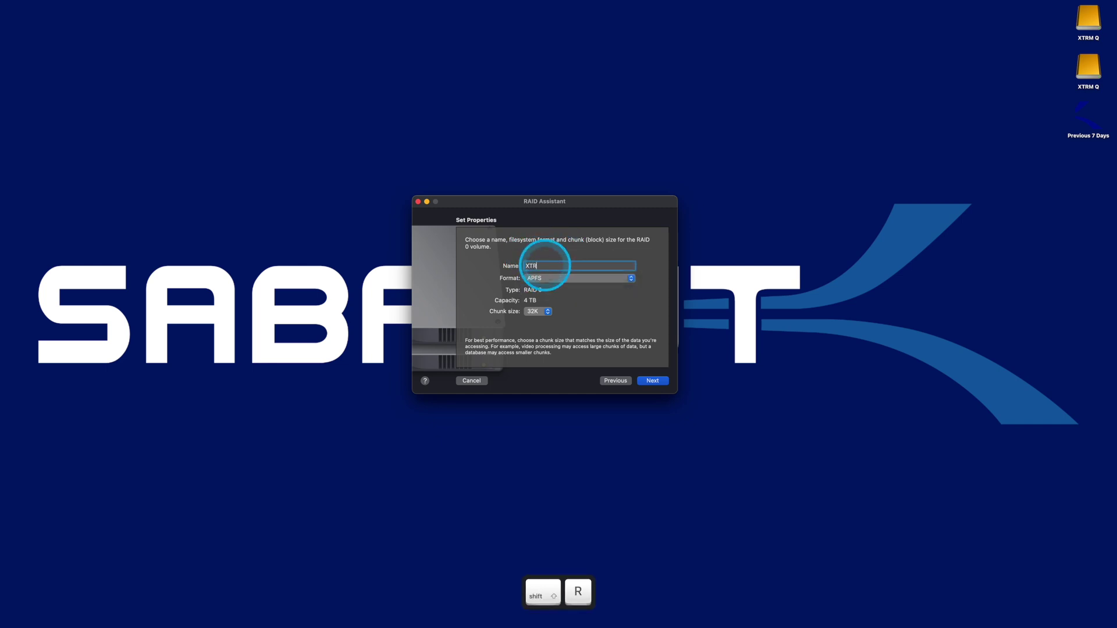
pyautogui.write('M')
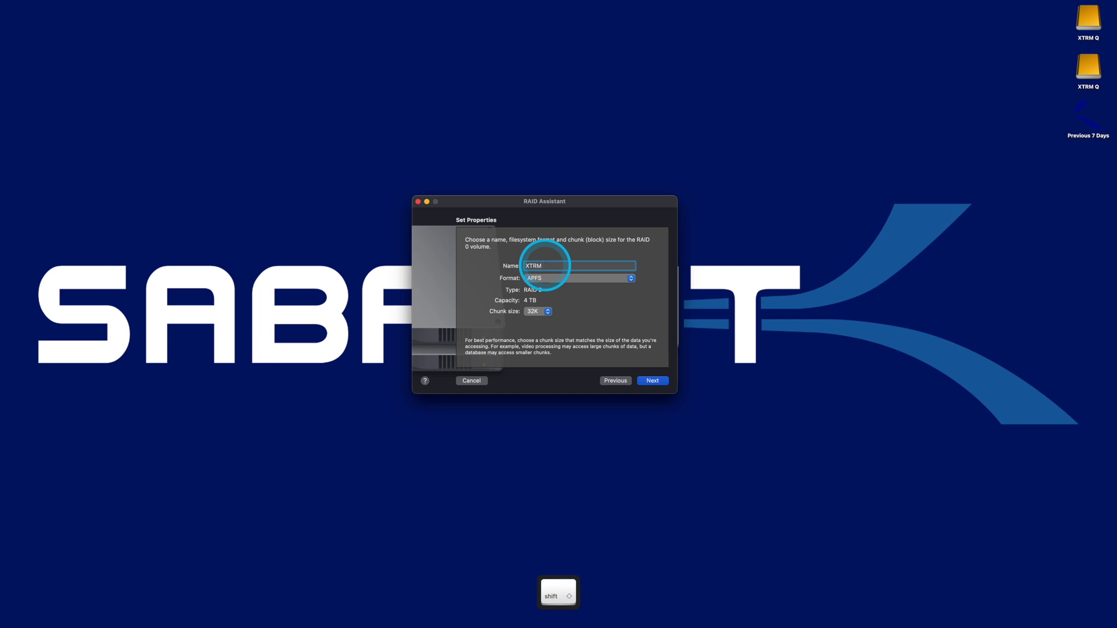
pyautogui.write(' Q')
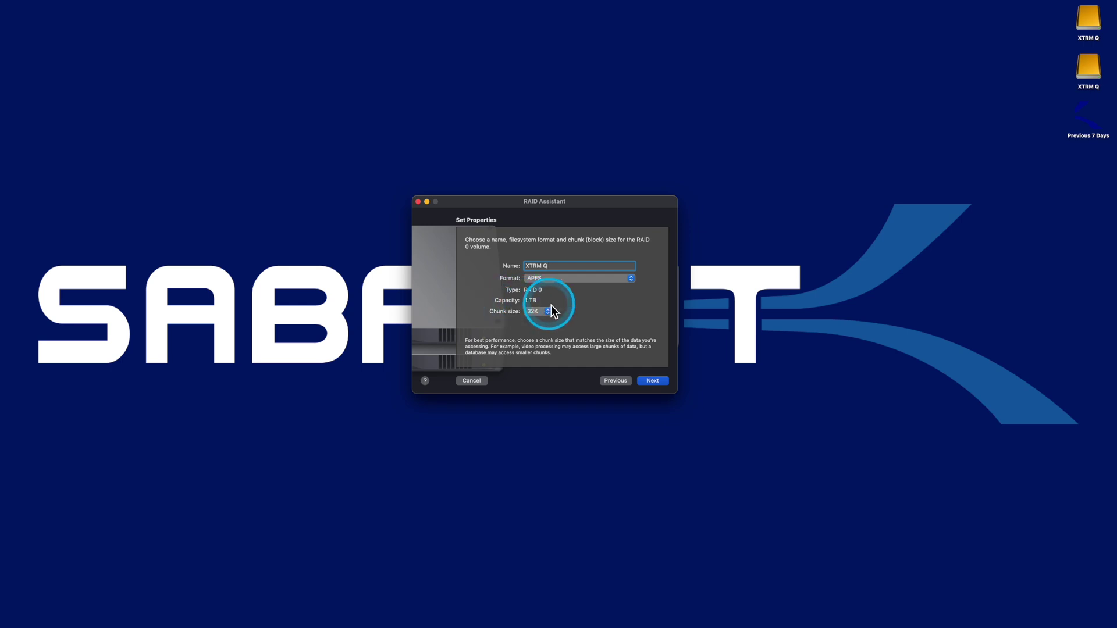
pyautogui.click(550, 312)
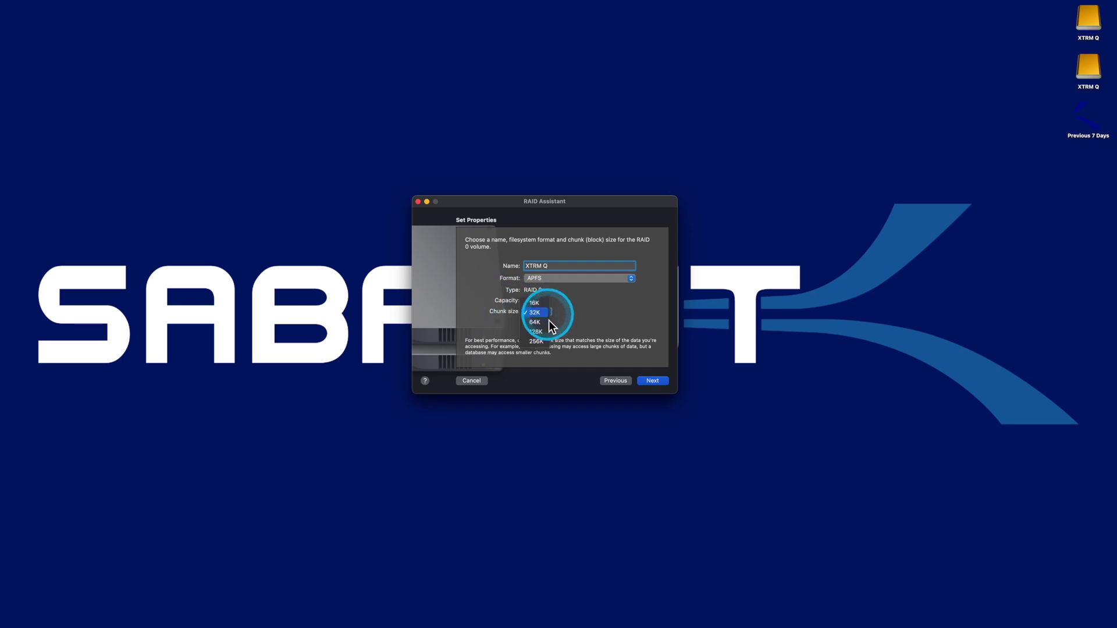
pyautogui.click(548, 325)
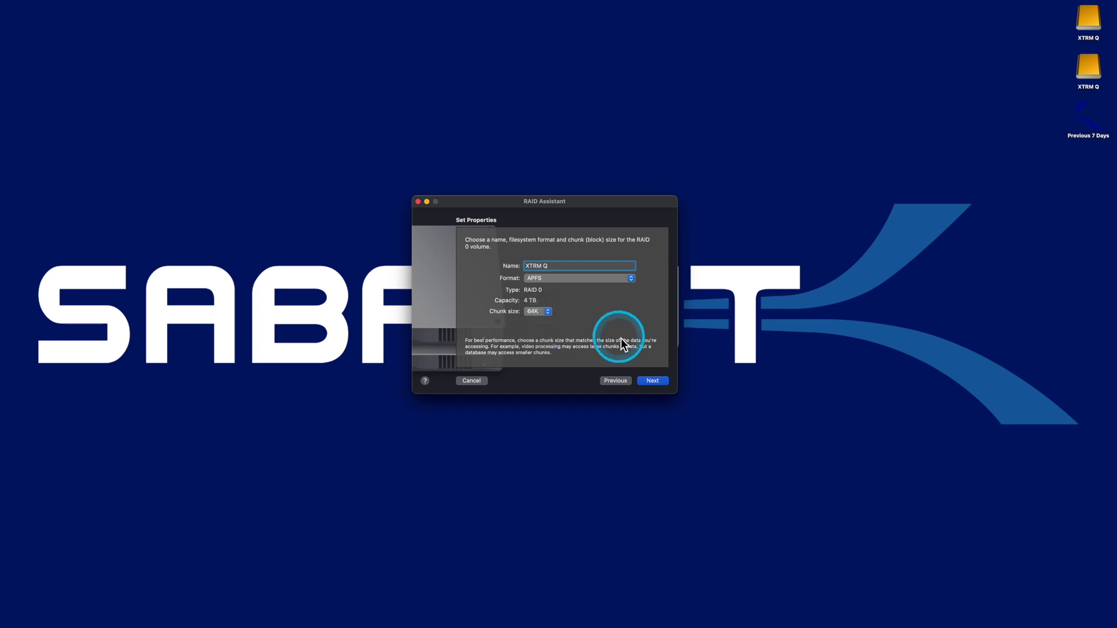
pyautogui.click(660, 382)
pyautogui.click(571, 344)
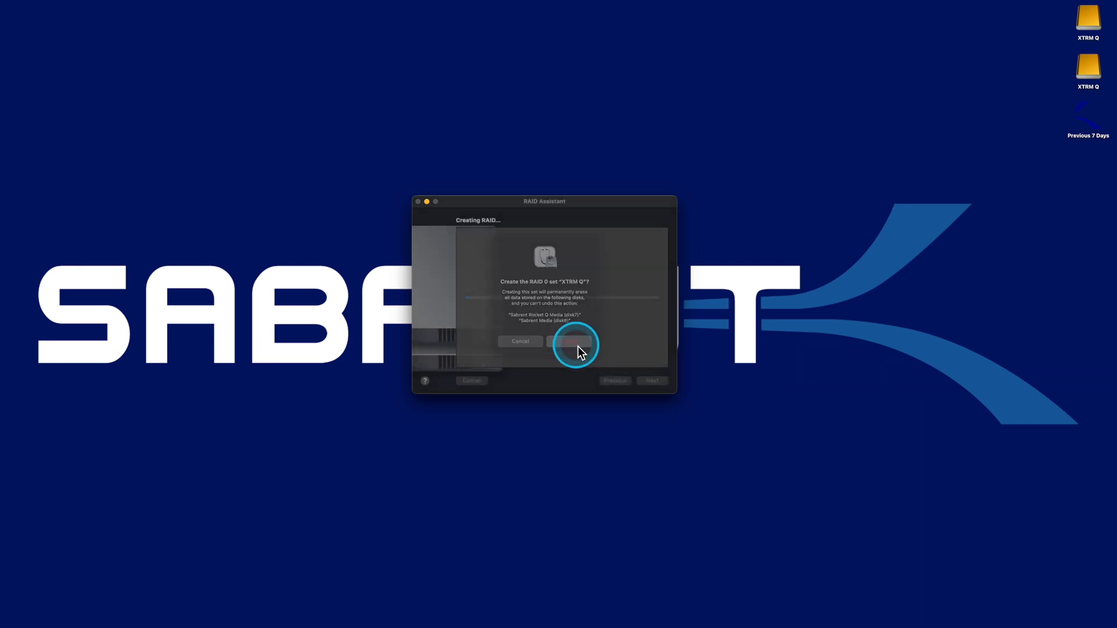
# - Close RAID Assistant and select the new 4 TB XTRM Q APFS volume in the sidebar
pyautogui.click(651, 381)
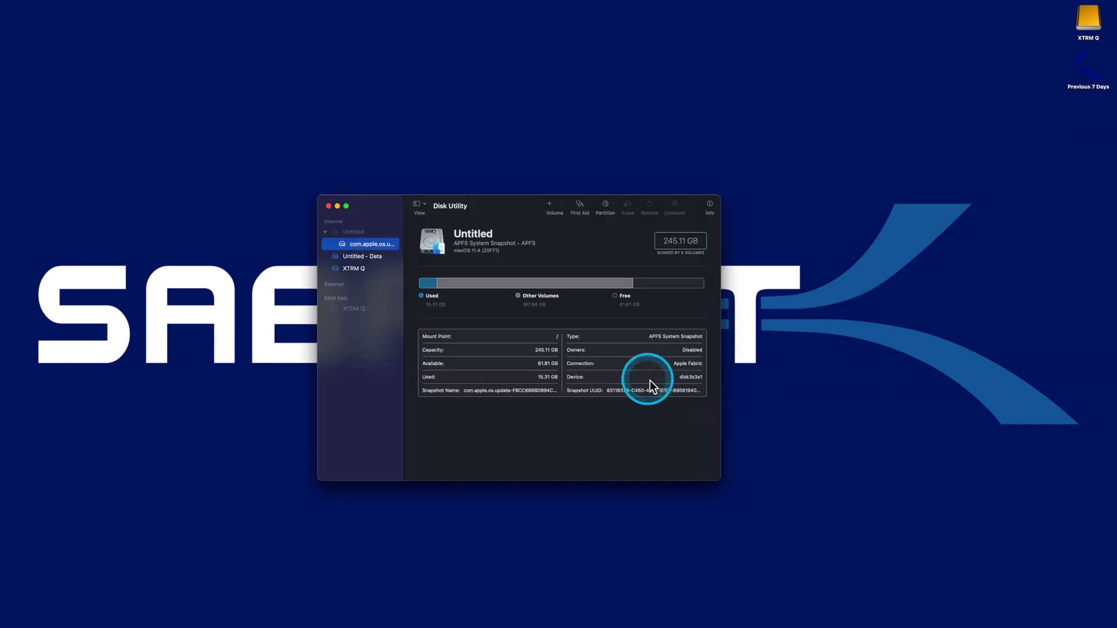
pyautogui.click(364, 271)
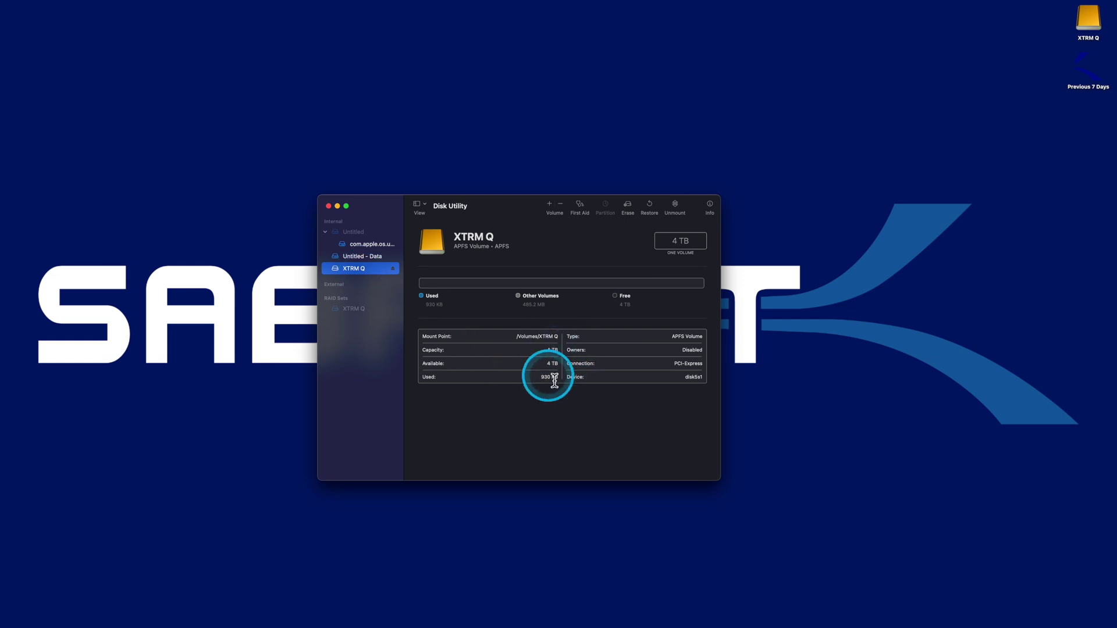